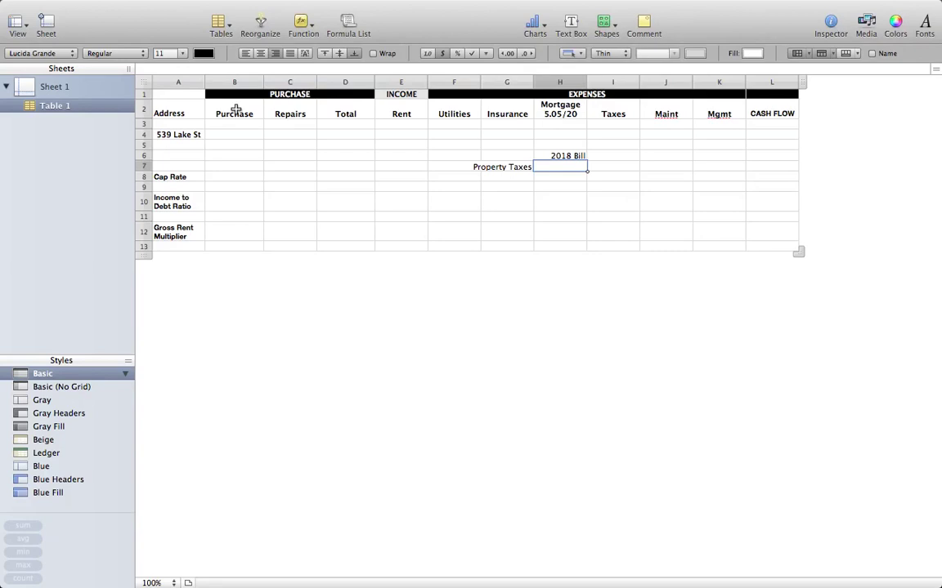
click(340, 94)
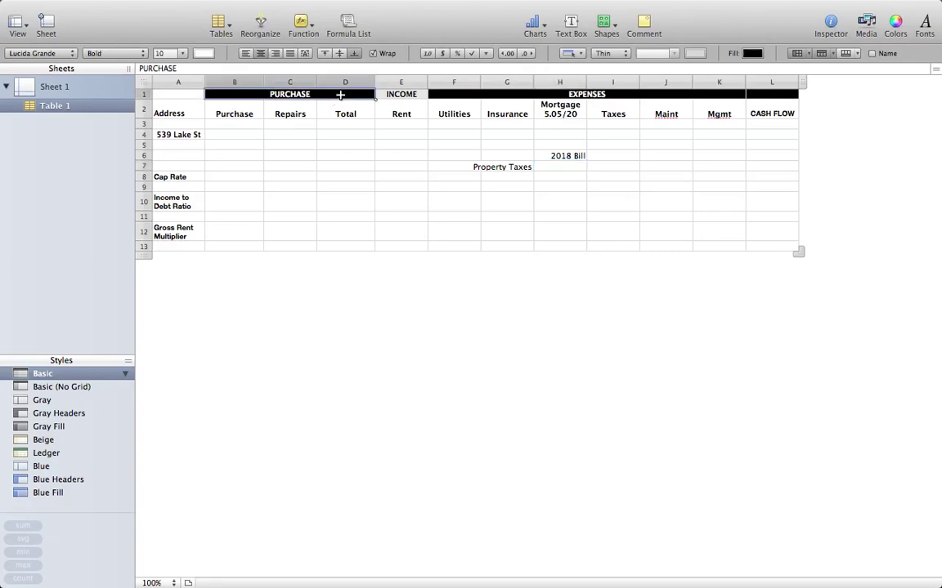
click(467, 94)
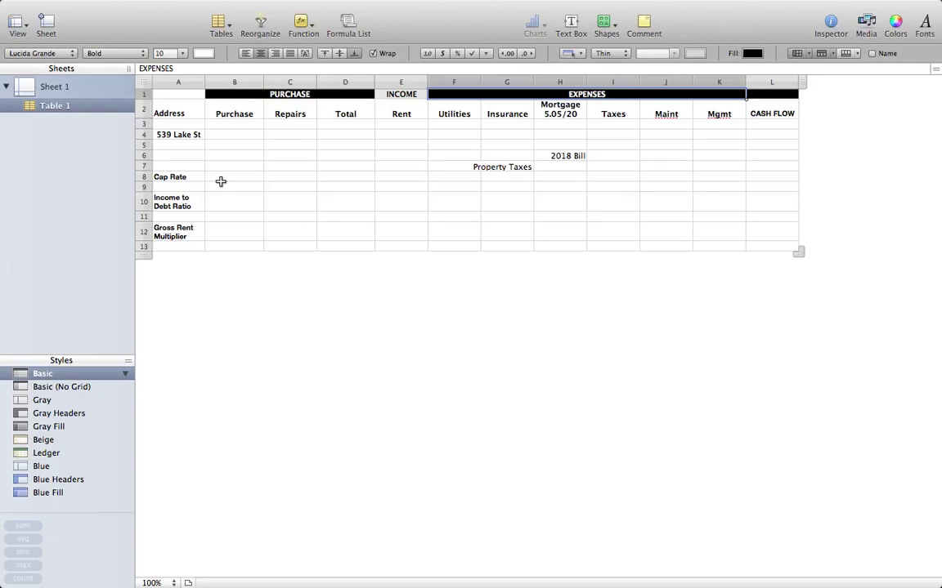
Step: Enter a purchase price of 100000 in B4 and repairs of 0 in C4 for the property
click(242, 134)
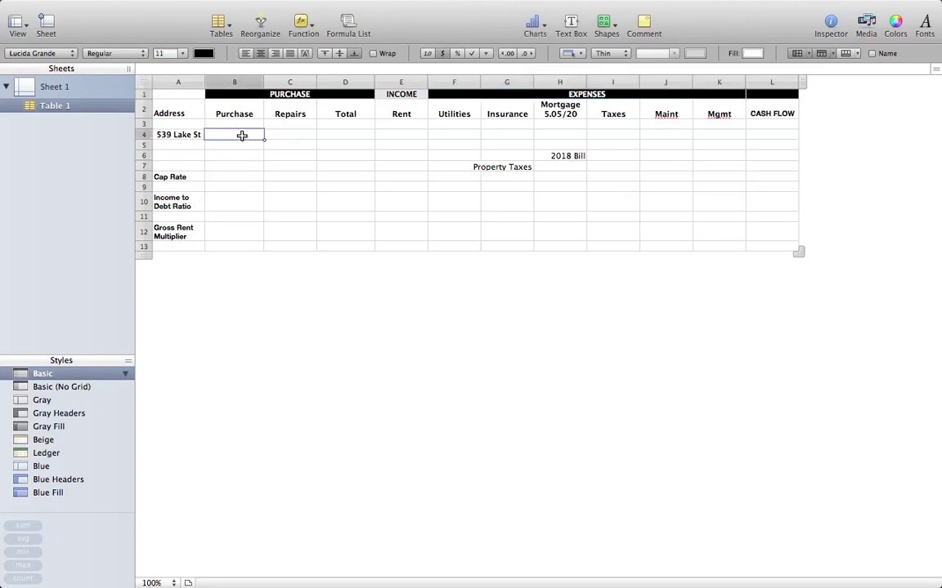
text(100000)
key(Return)
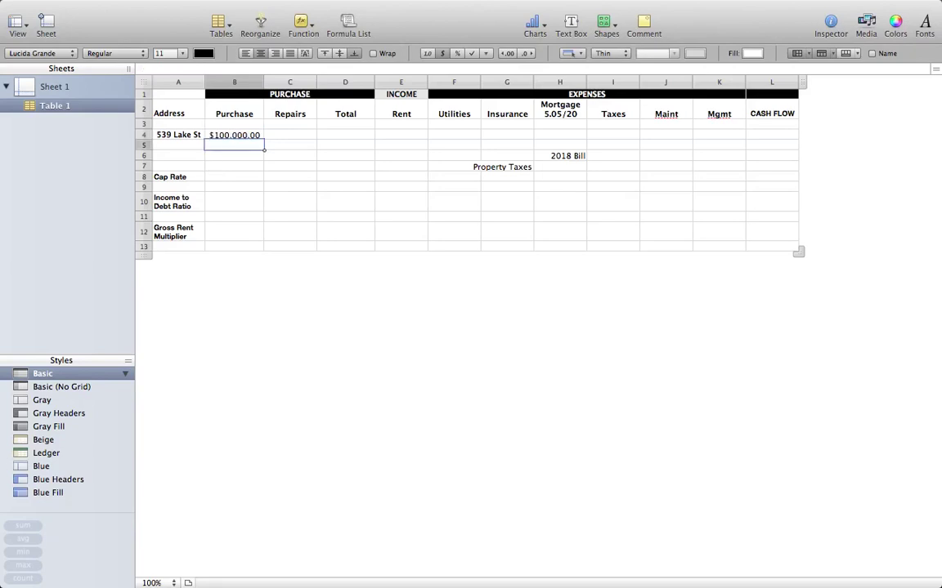
click(294, 135)
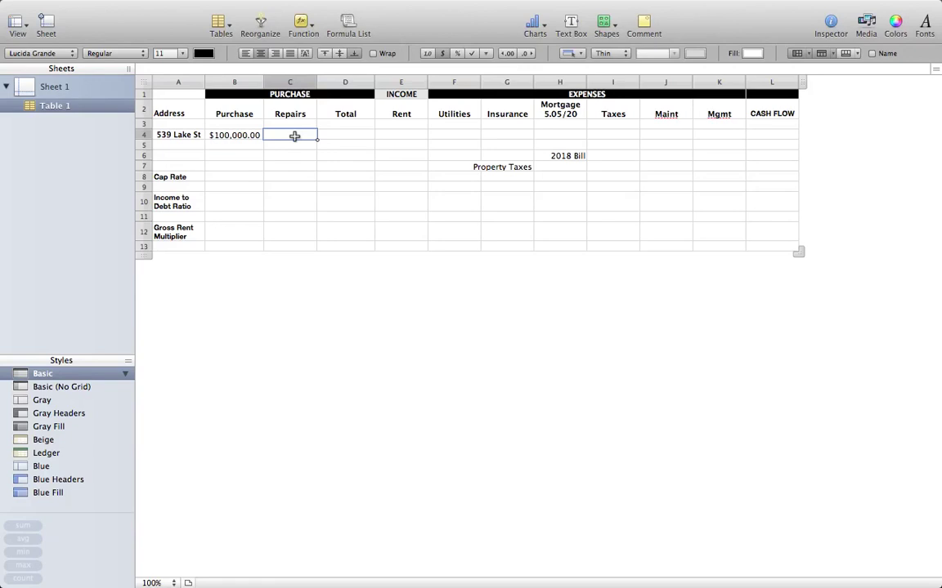
text(0)
key(Tab)
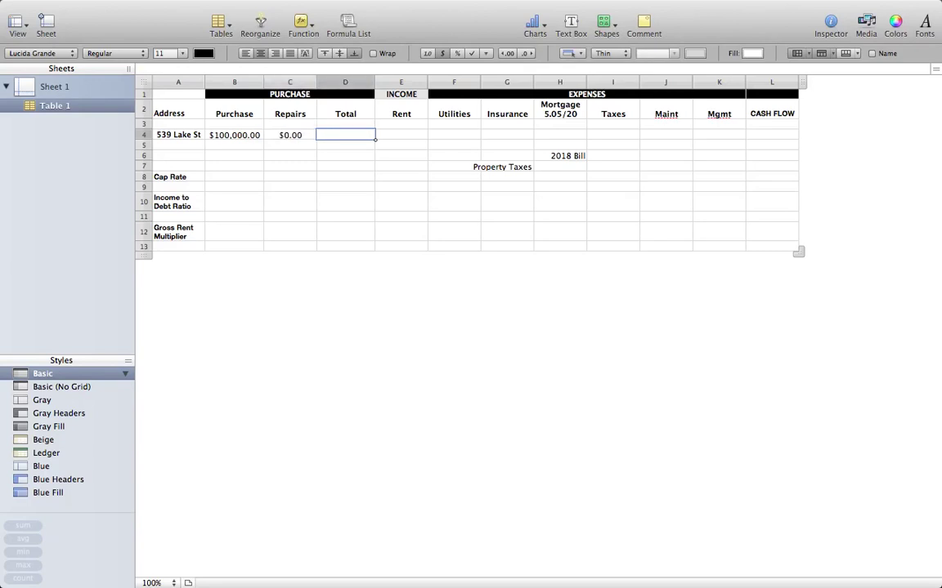
Step: Calculate the property's total cost in D4 as the purchase price plus repairs, using =B4+C4
text(=)
click(234, 136)
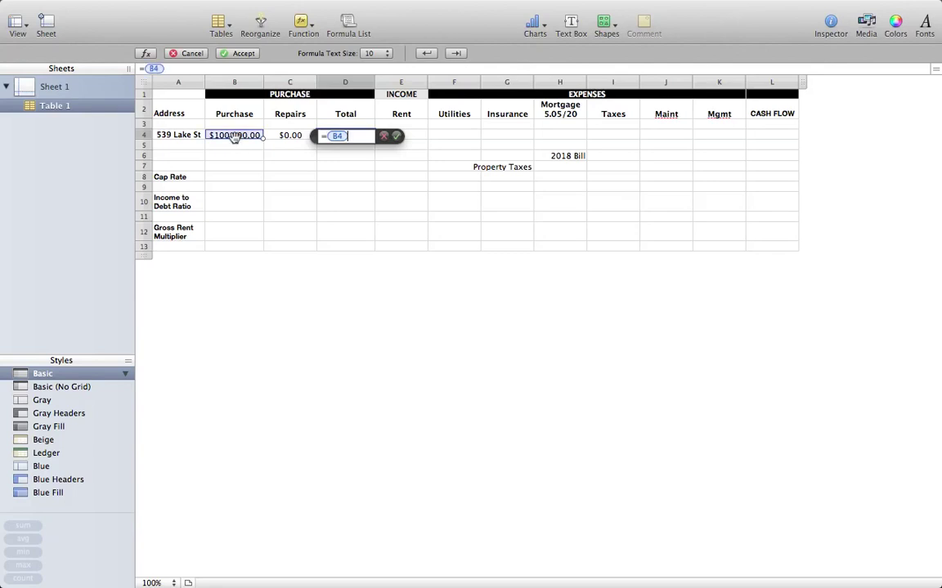
text(+)
click(281, 136)
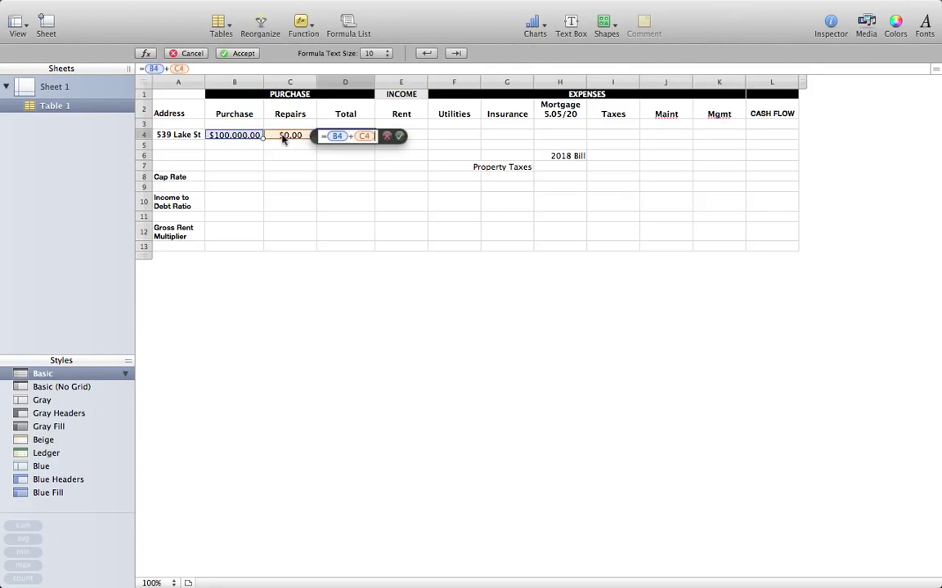
key(Return)
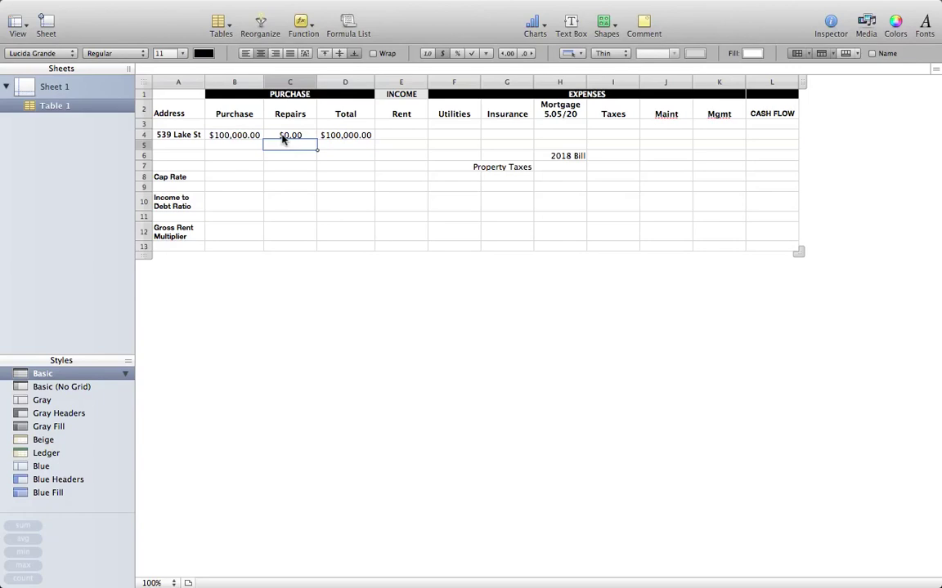
Step: Enter a rent of 1250 in E4 and utilities of 18 in F4 for the property
click(416, 135)
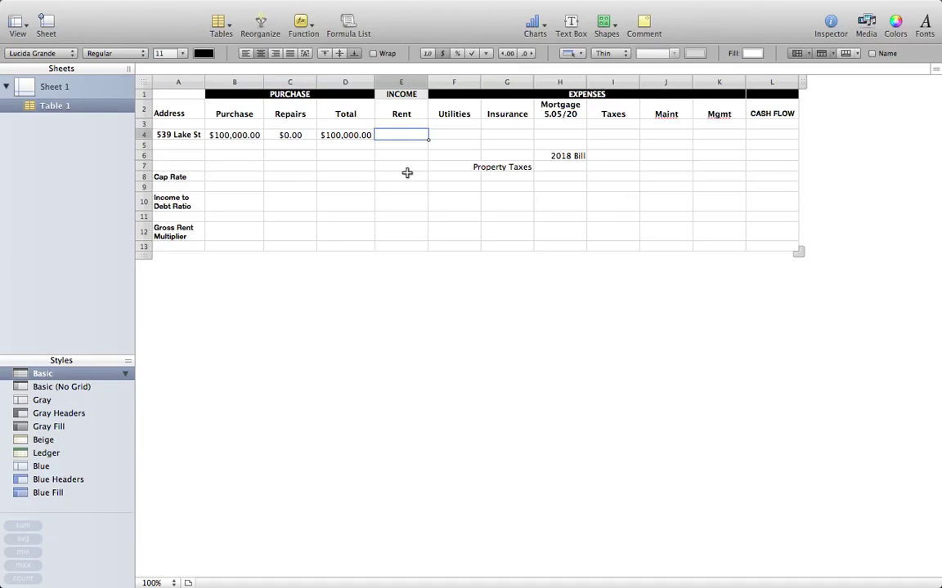
text(1250)
key(Return)
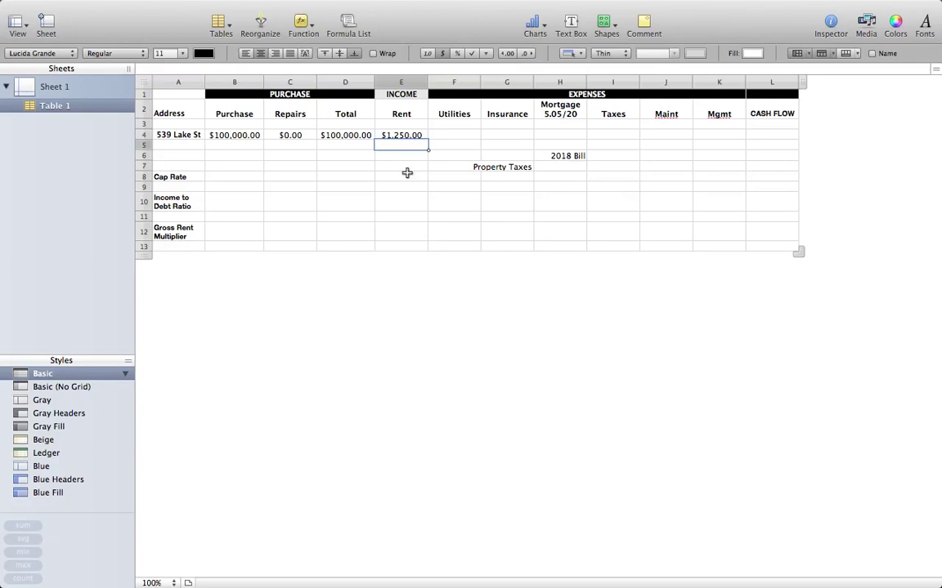
click(468, 135)
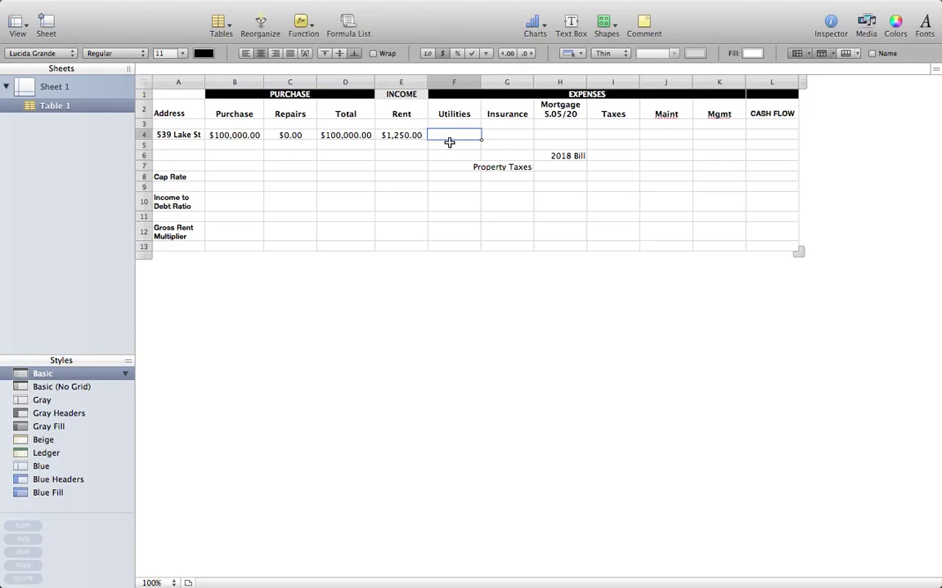
text(18)
key(Return)
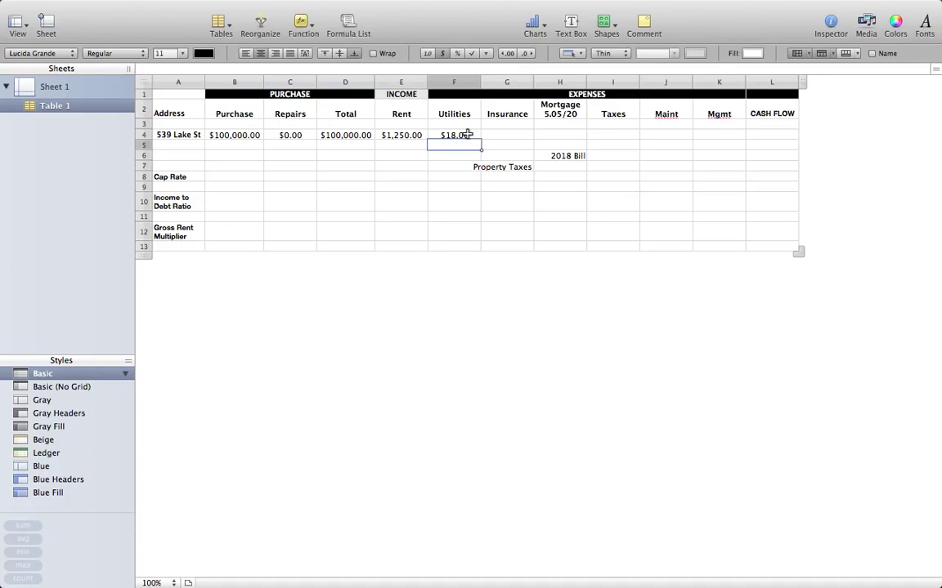
Step: Calculate the insurance expense in G4 from the total cost with the formula =D4/2000
click(497, 134)
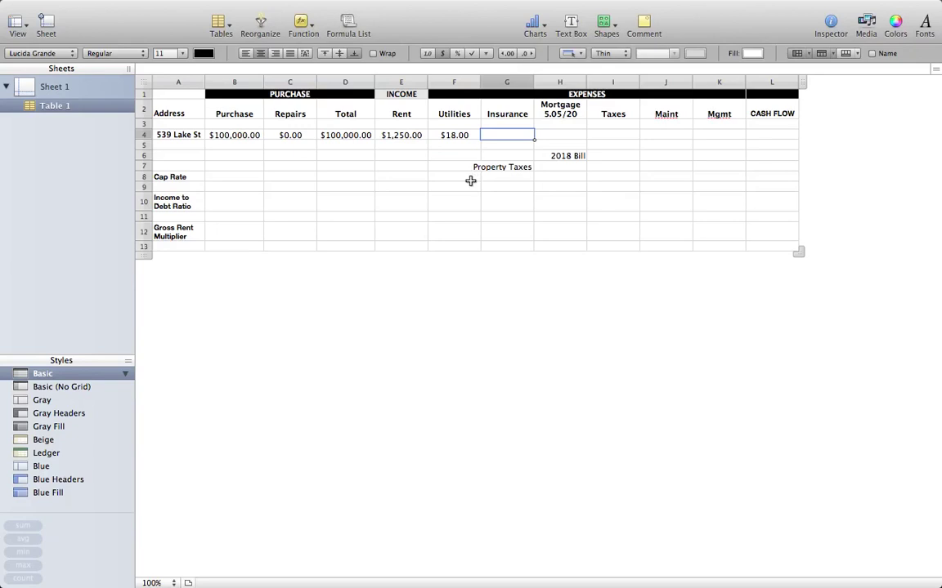
text(=)
click(345, 136)
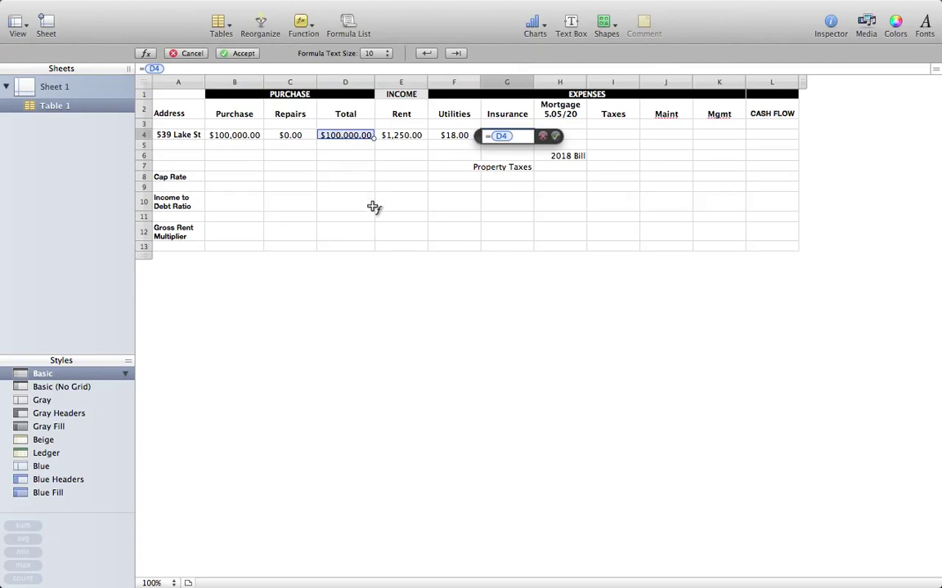
text(/2000)
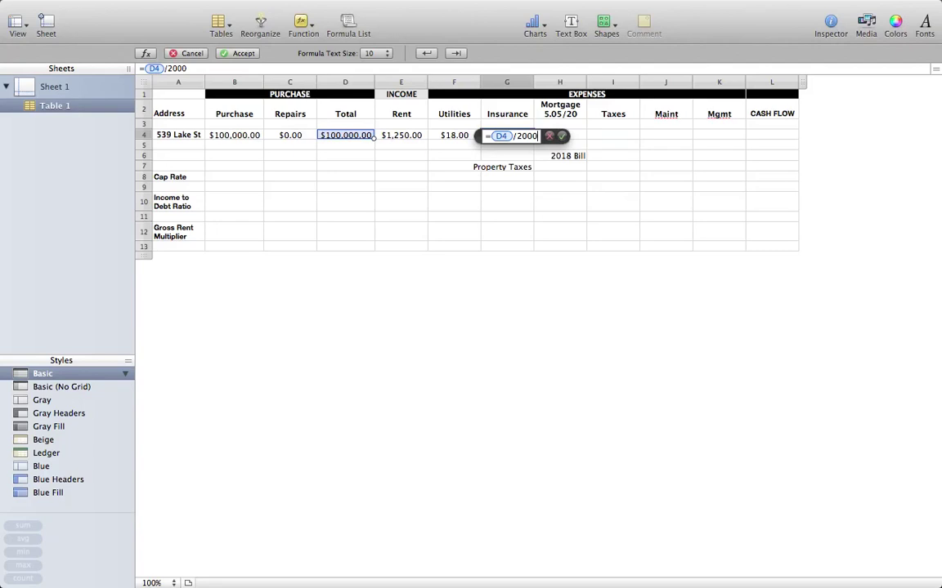
key(Return)
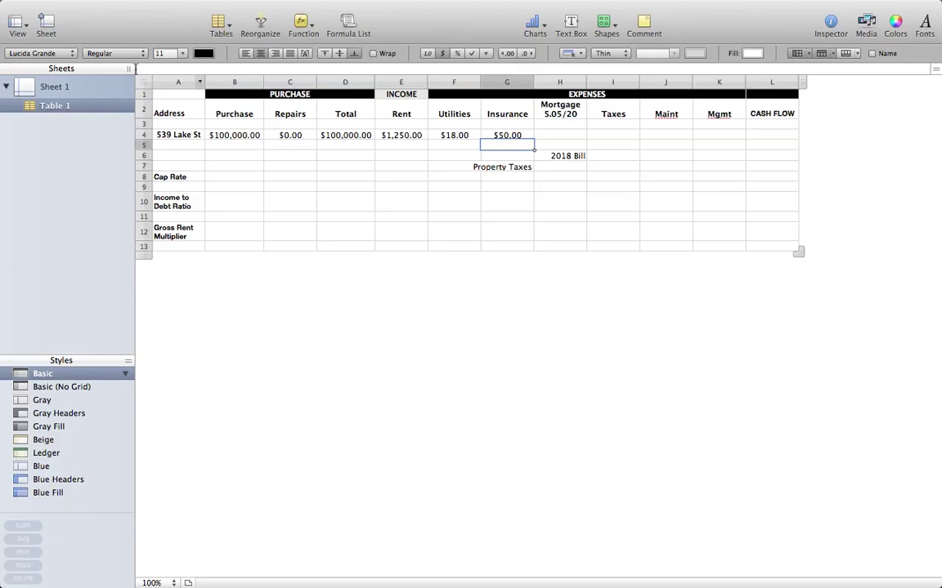
Step: Enter a mortgage payment of 662.72 in H4 under the Mortgage 5.05/20 heading
click(562, 135)
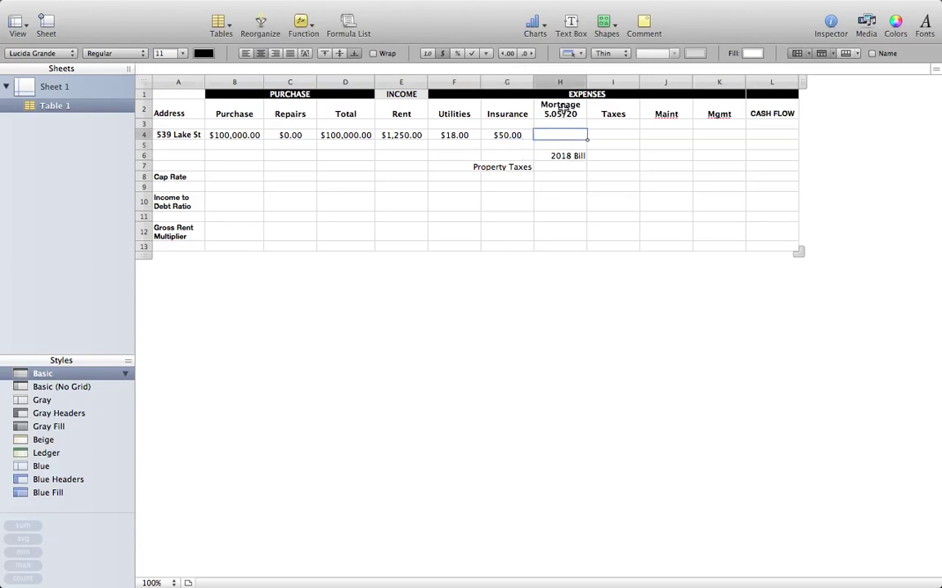
key(Up)
key(Up)
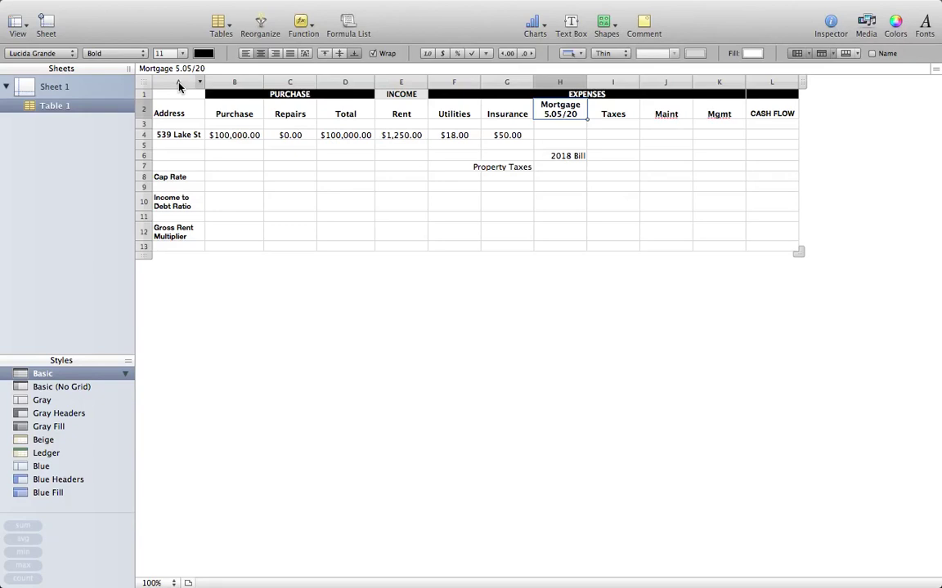
click(578, 135)
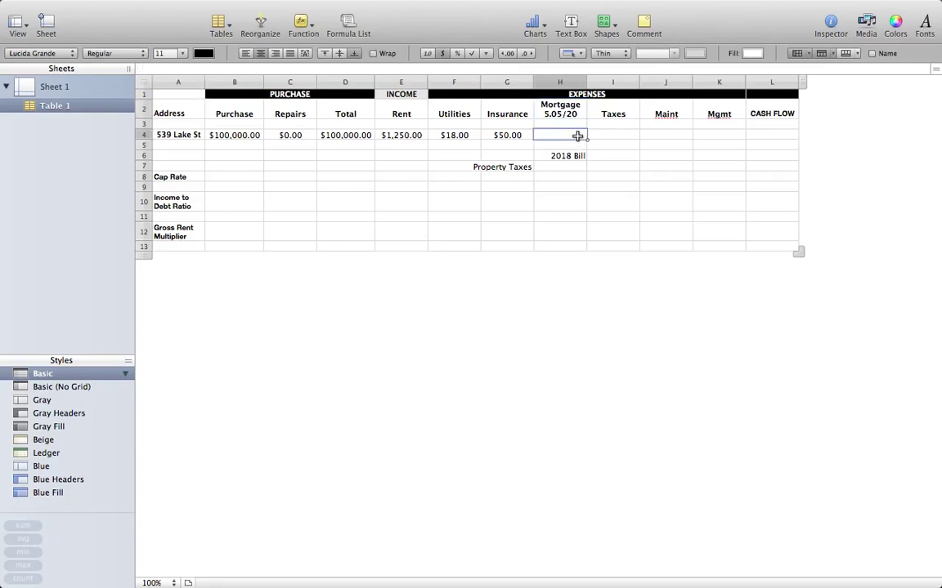
text(662.72)
key(Return)
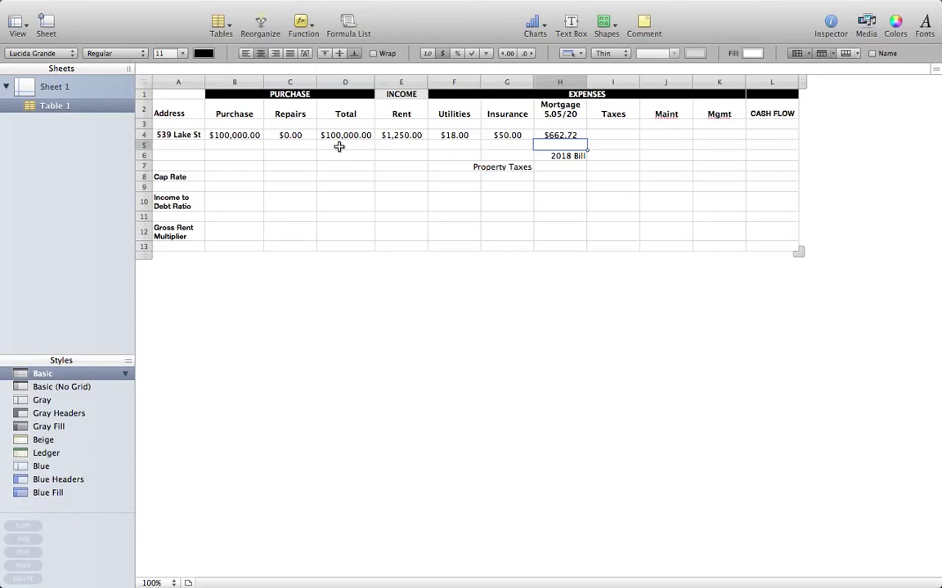
click(564, 136)
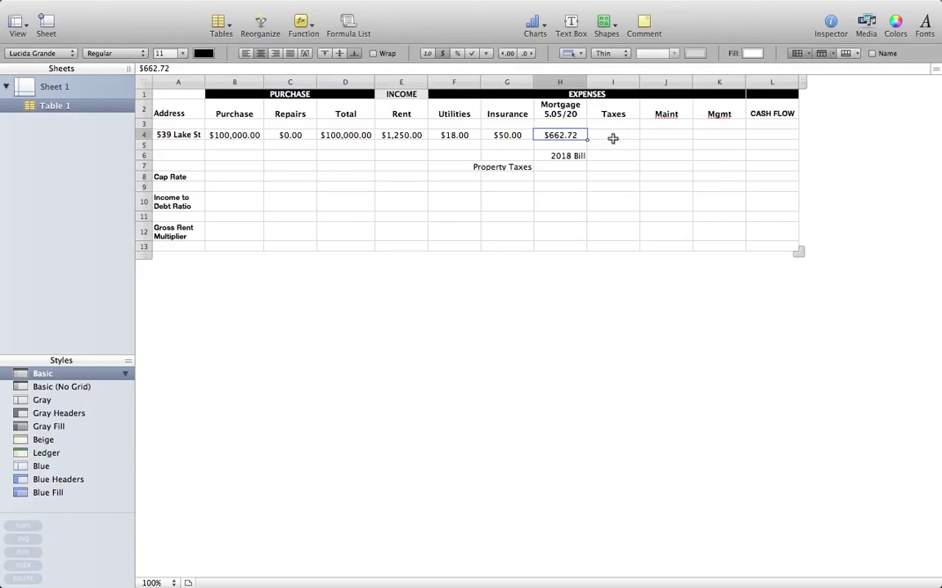
click(763, 136)
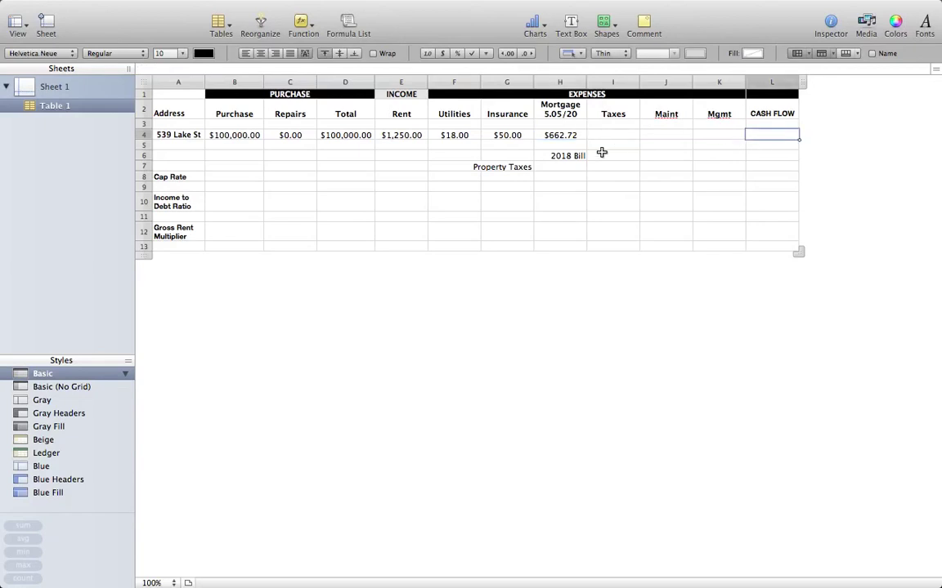
click(568, 135)
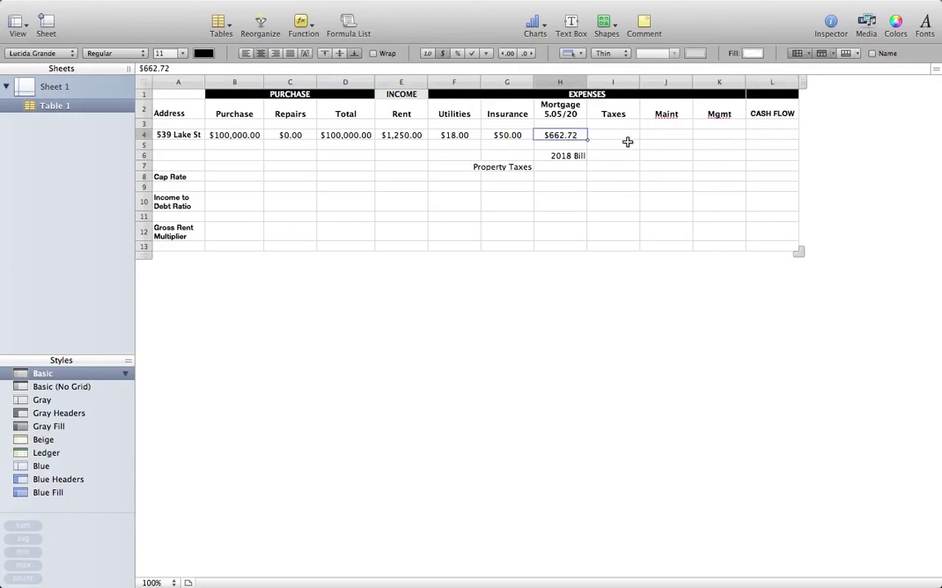
Step: Enter 2100 in H7 as the property taxes for the 2018 bill
click(622, 135)
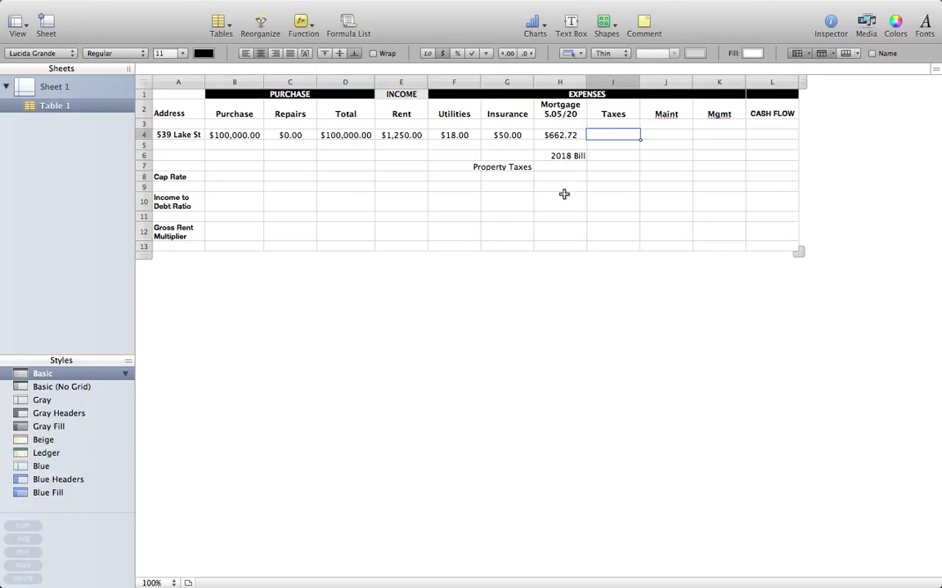
click(572, 155)
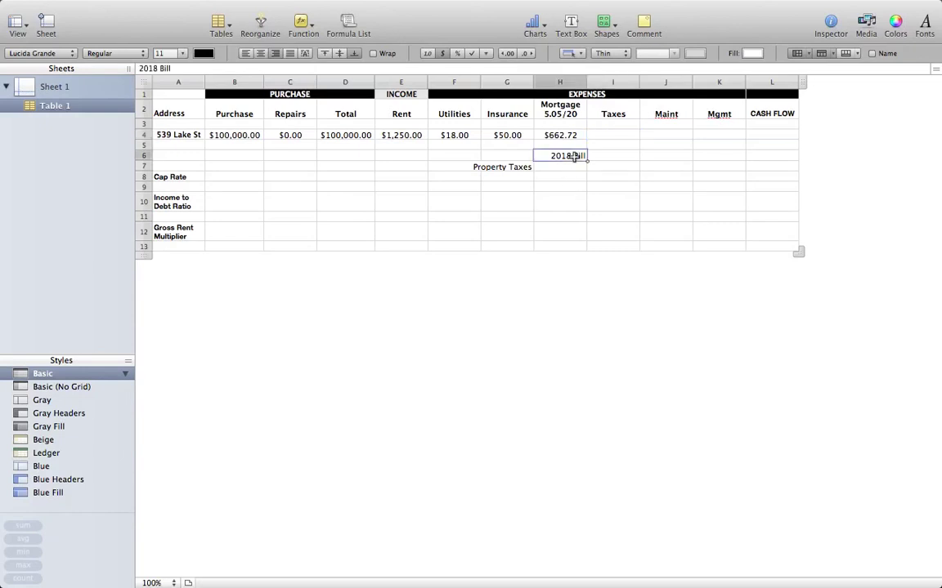
click(568, 170)
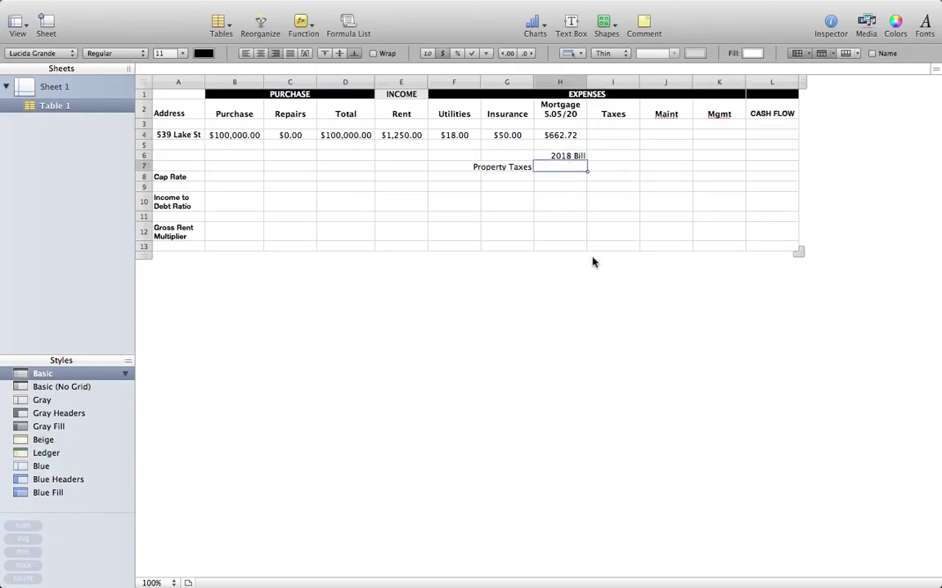
text(2100)
key(Return)
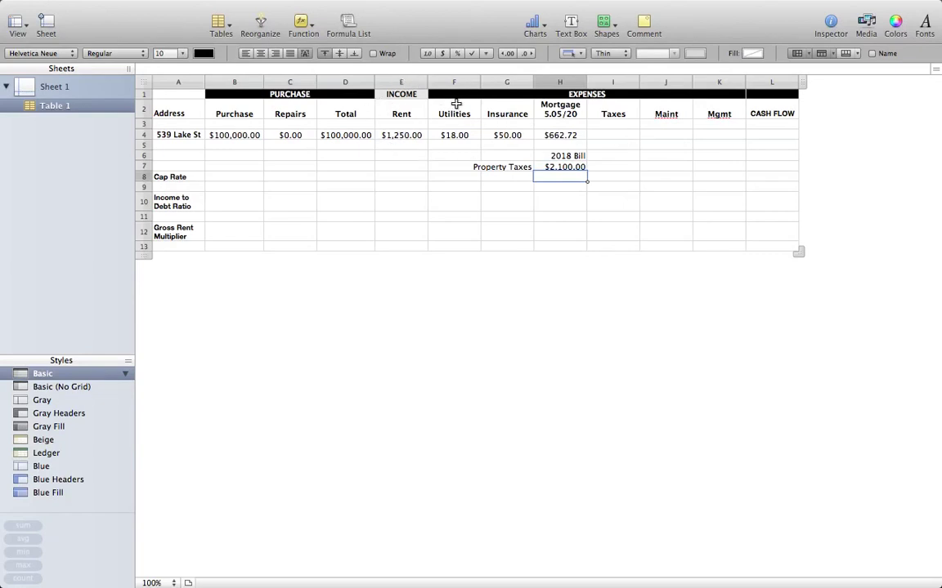
Step: Calculate the monthly taxes in I4 from the annual property tax bill with the formula =H7/12
click(634, 135)
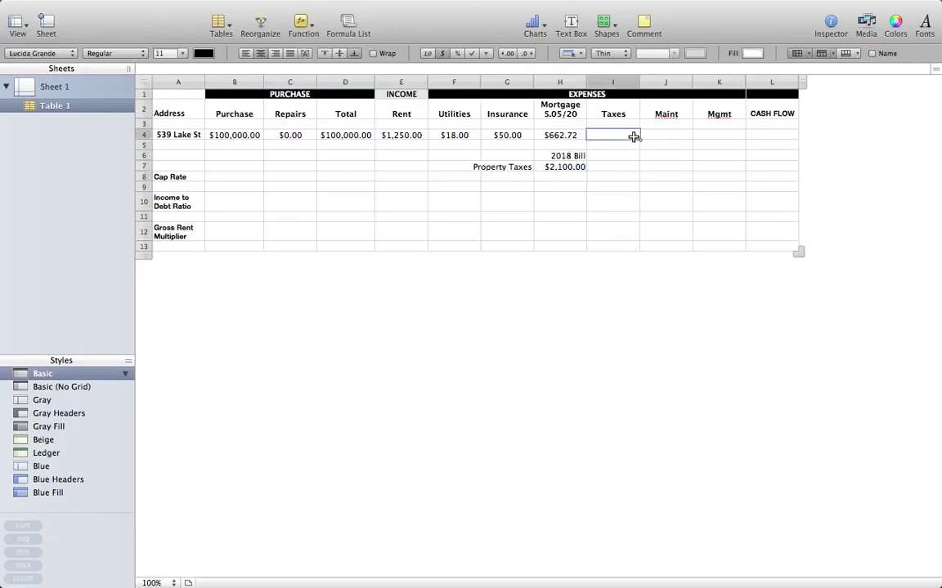
text(=)
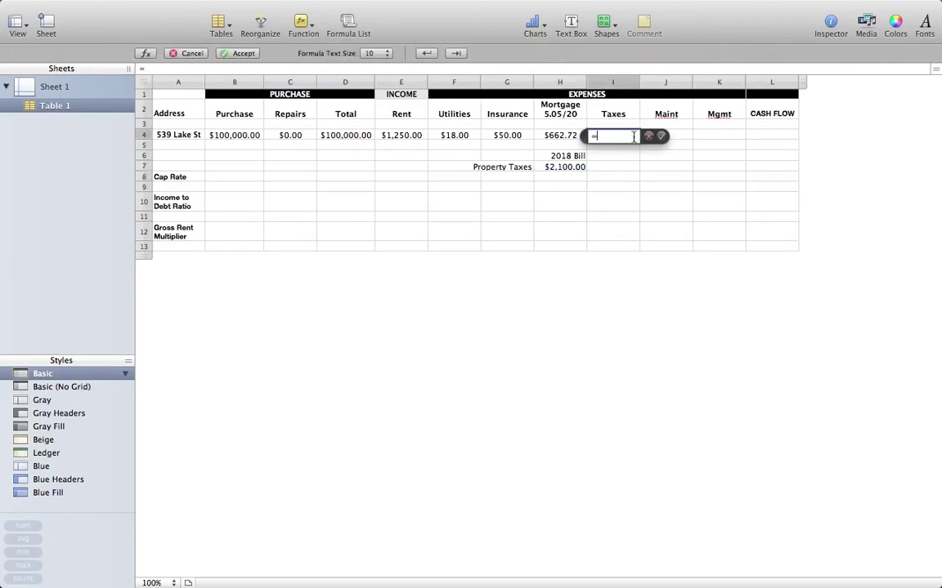
click(577, 168)
text(/12)
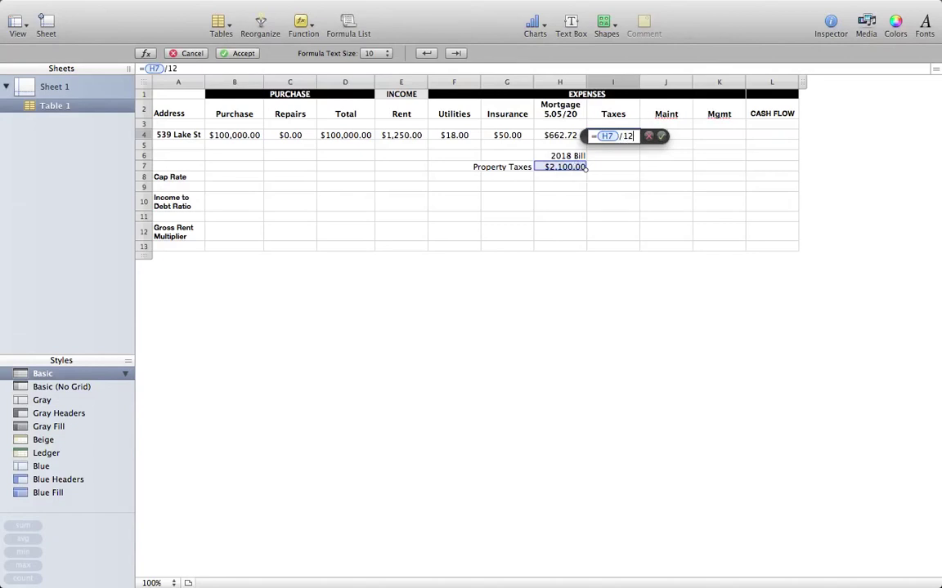
key(Return)
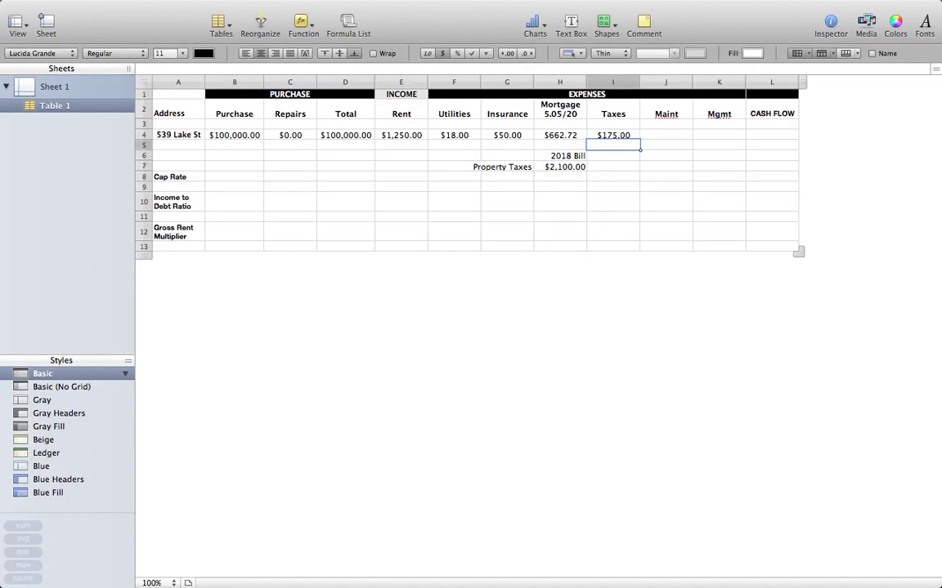
Step: Calculate the maintenance expense in J4 as 10% of the rent with the formula =E4*10%
click(667, 136)
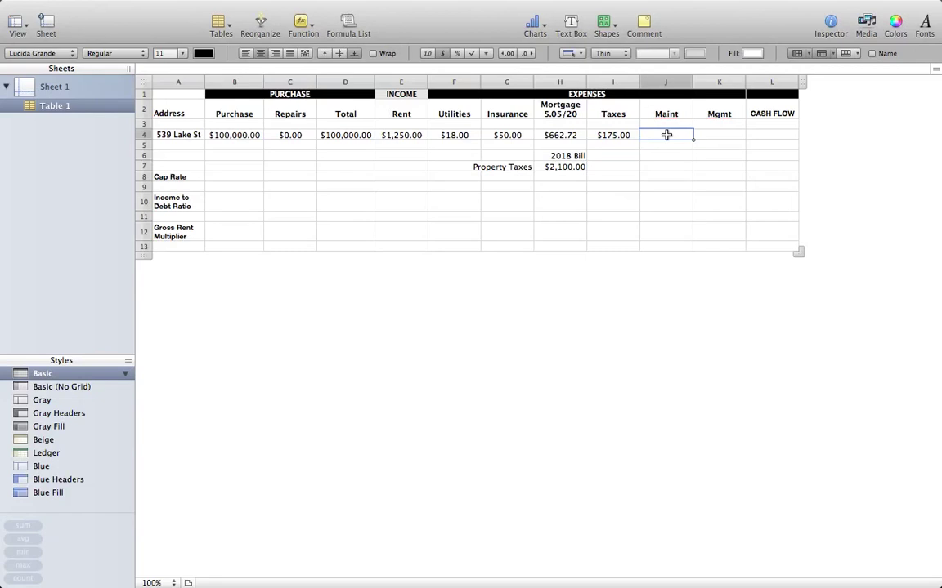
text(=)
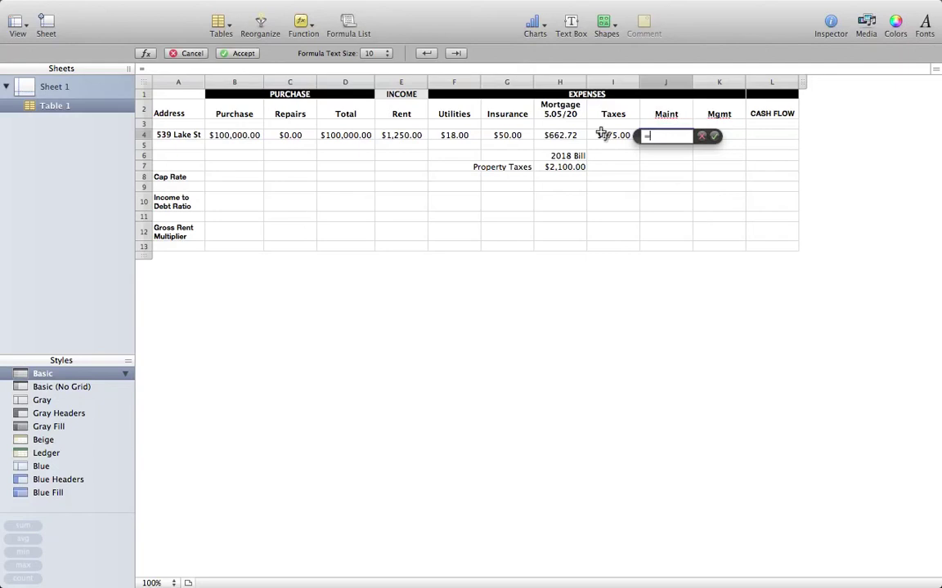
click(413, 137)
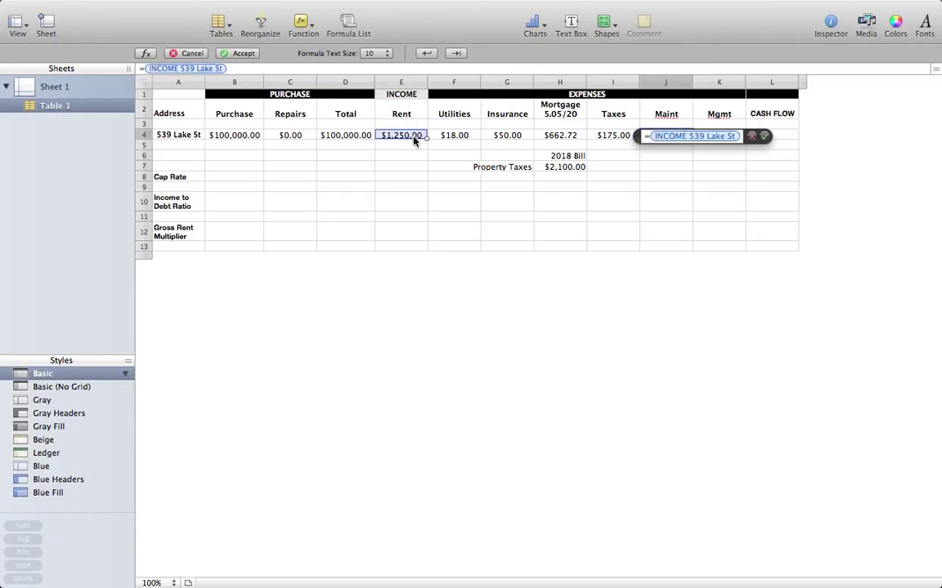
text(*10%)
key(Return)
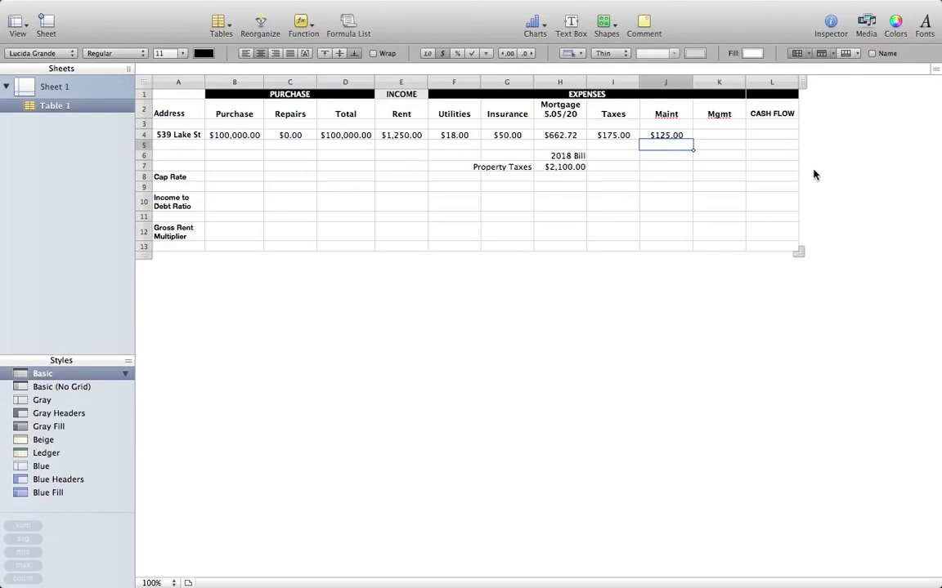
Step: Calculate the management expense in K4 from the rent with the formula =E4*.06
click(714, 135)
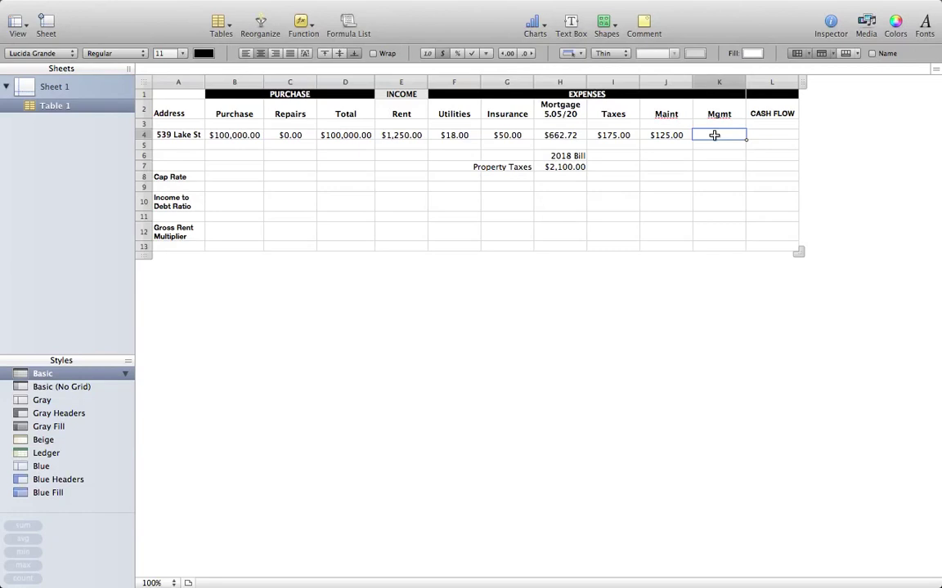
text(=)
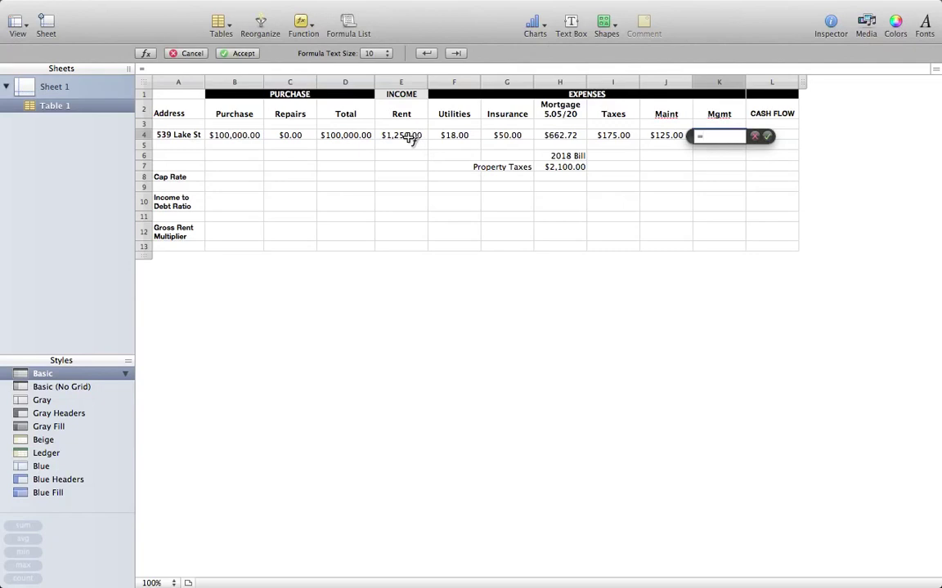
click(409, 138)
text(*.06)
key(Return)
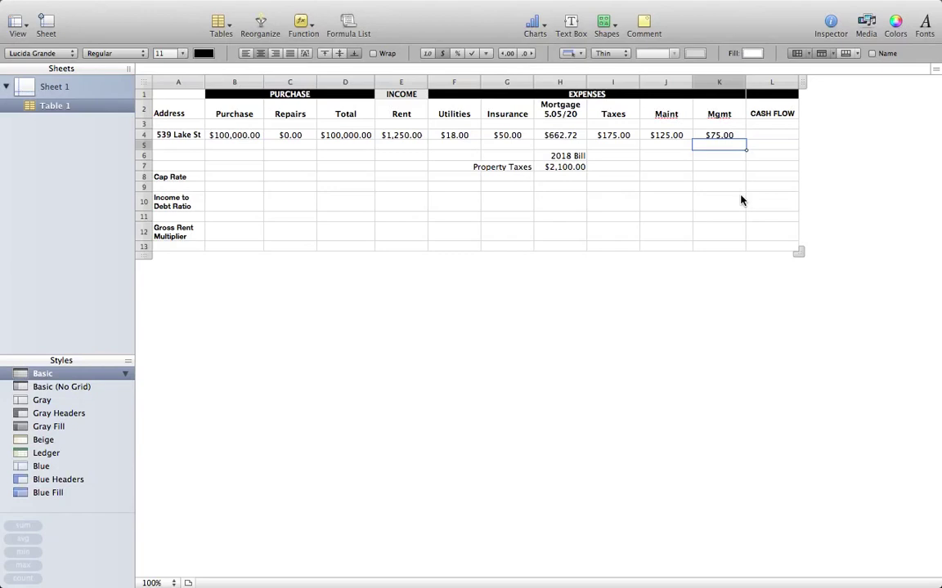
click(720, 136)
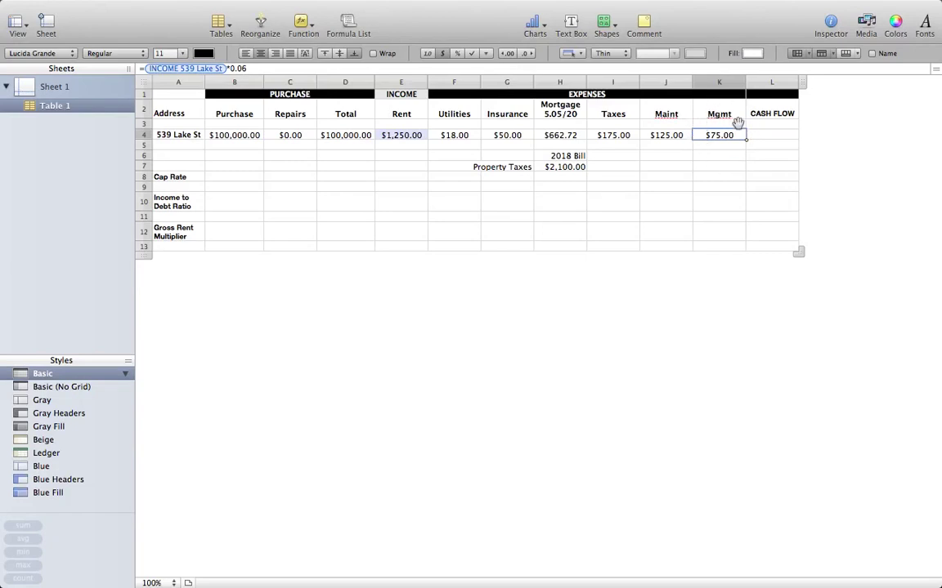
Step: Calculate the cash flow in L4 by subtracting all expenses from the rent with the formula =E4-F4-G4-H4-I4-J4-K4
click(765, 135)
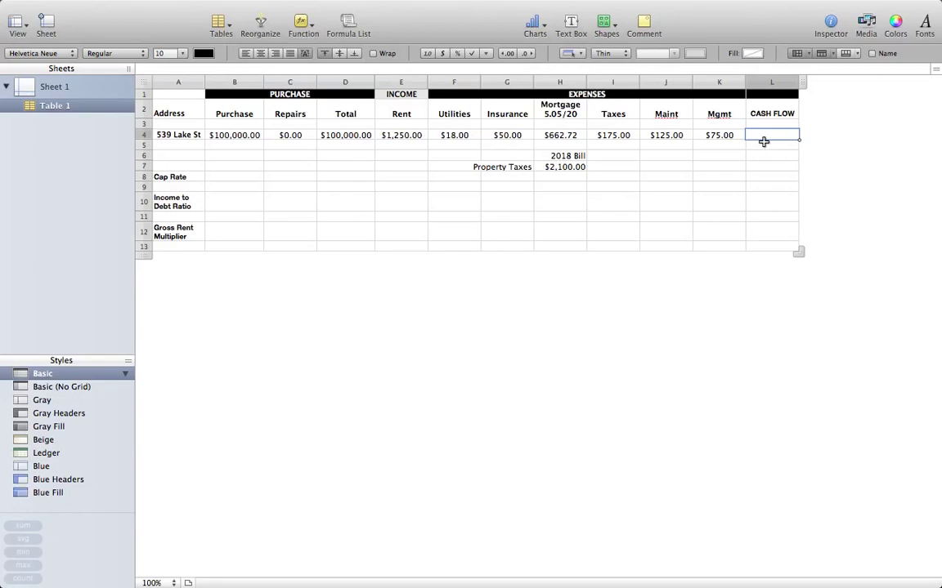
text(=)
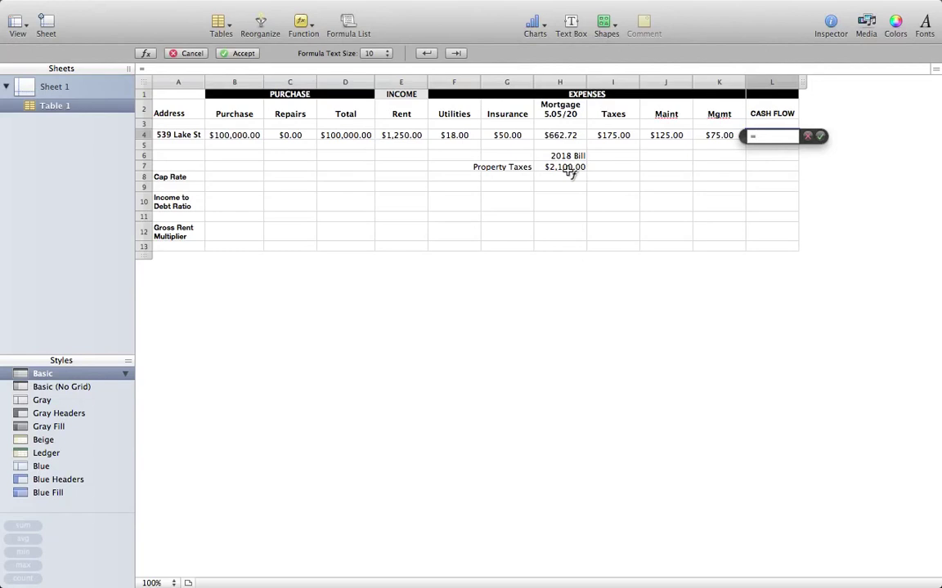
click(404, 139)
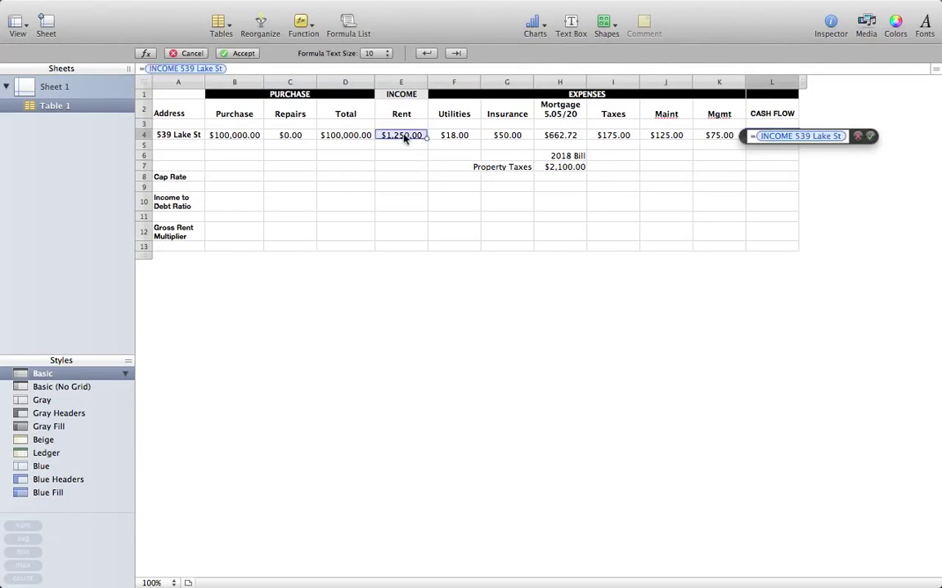
text(-)
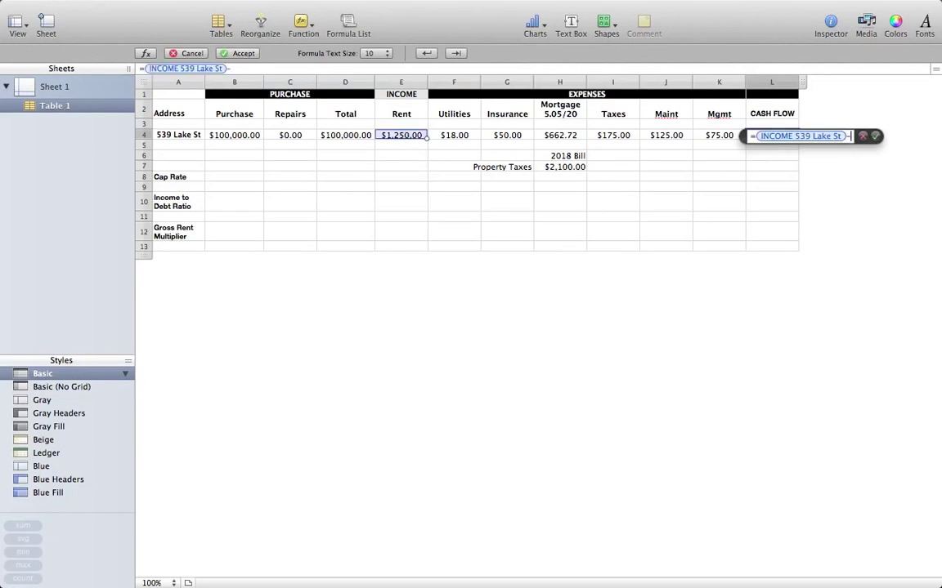
click(446, 138)
text(-)
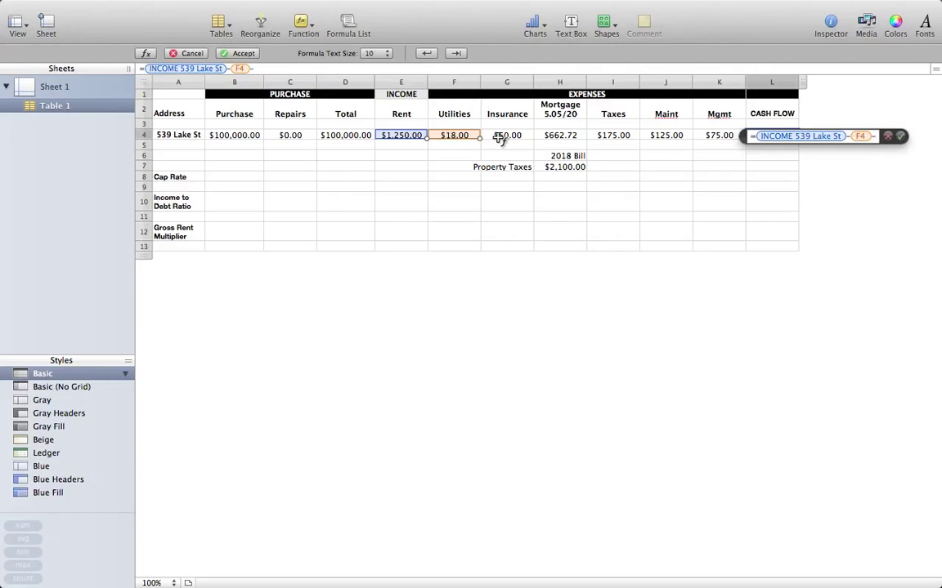
click(498, 137)
text(-)
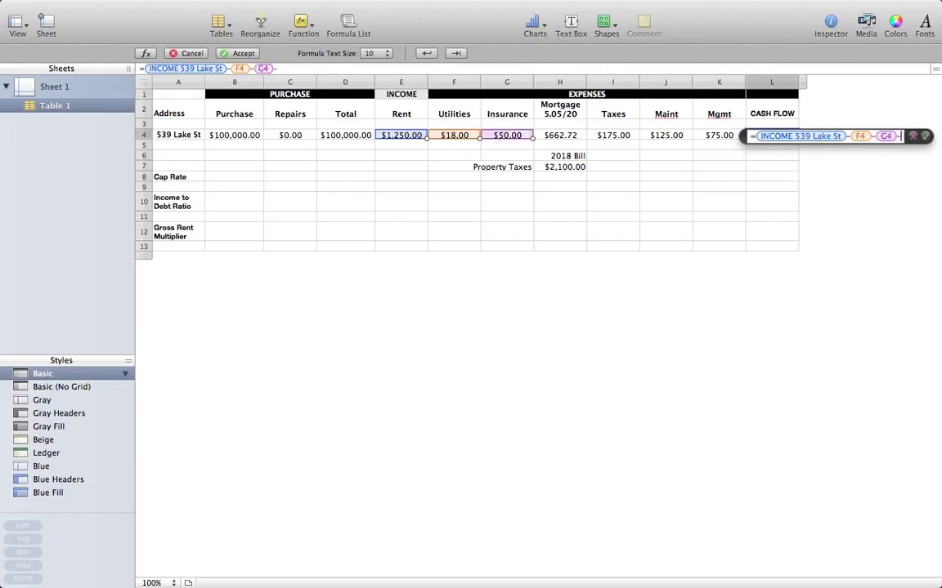
click(551, 139)
text(-)
click(605, 136)
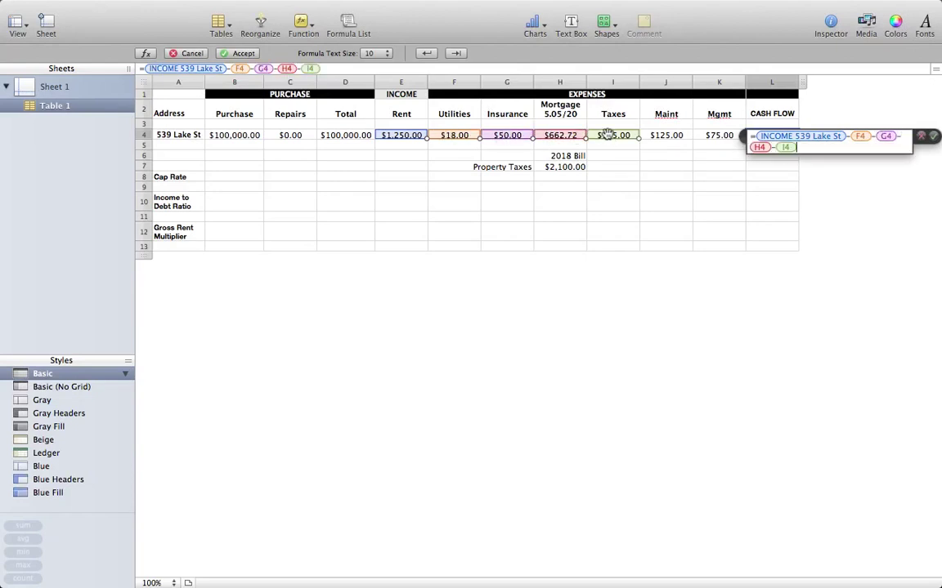
text(-)
click(658, 134)
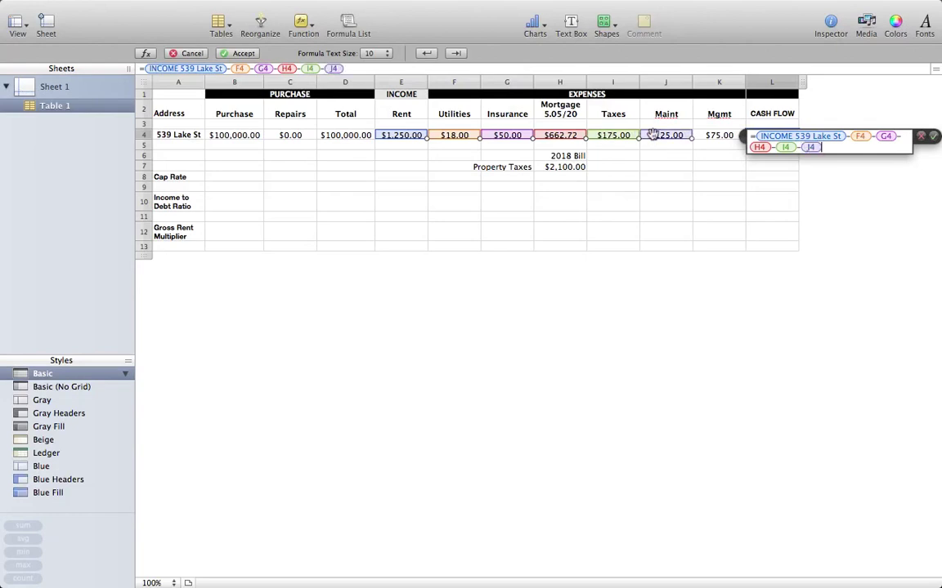
click(707, 136)
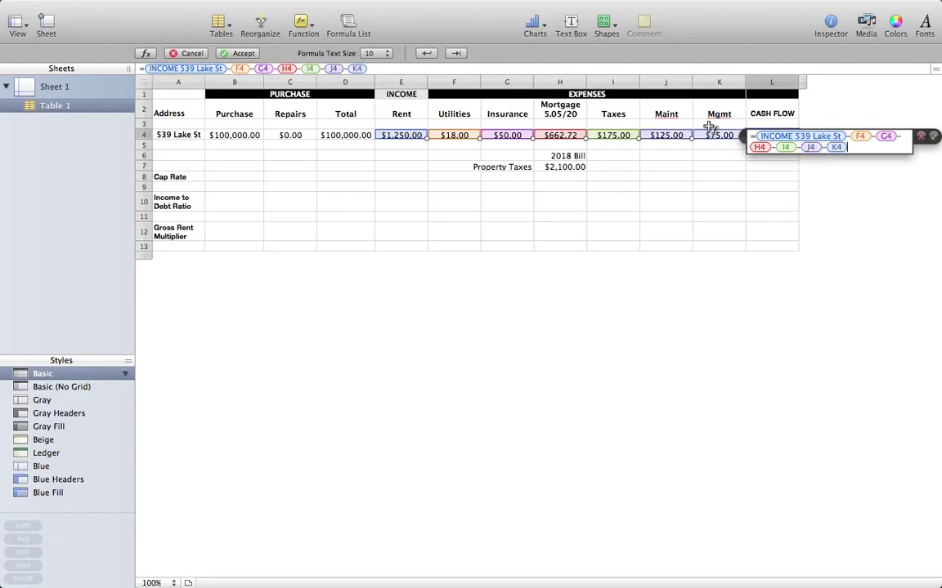
key(Return)
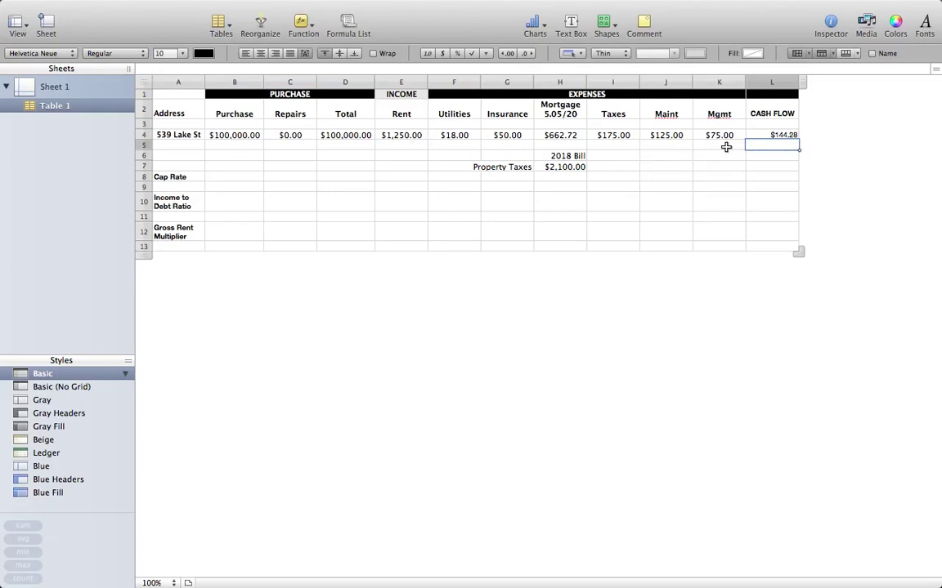
click(573, 135)
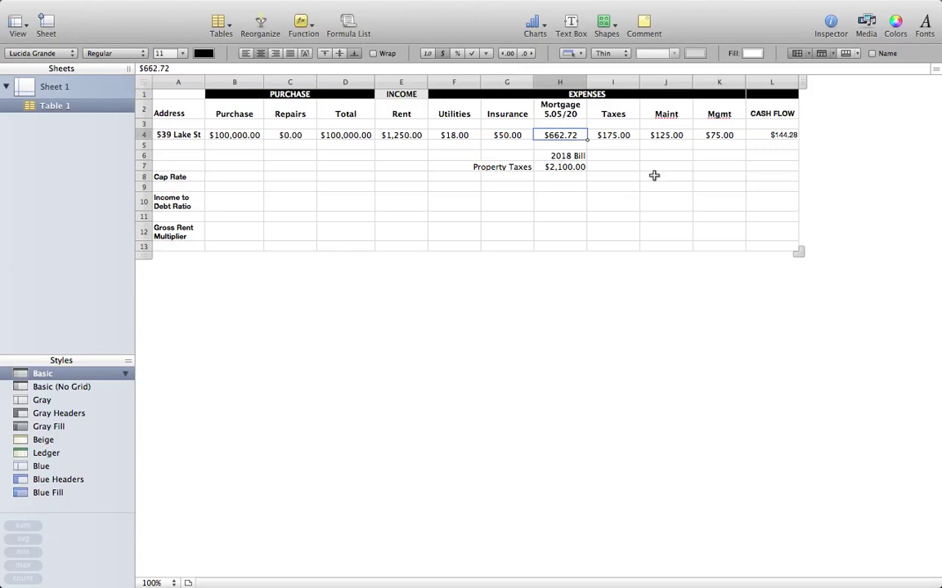
click(786, 140)
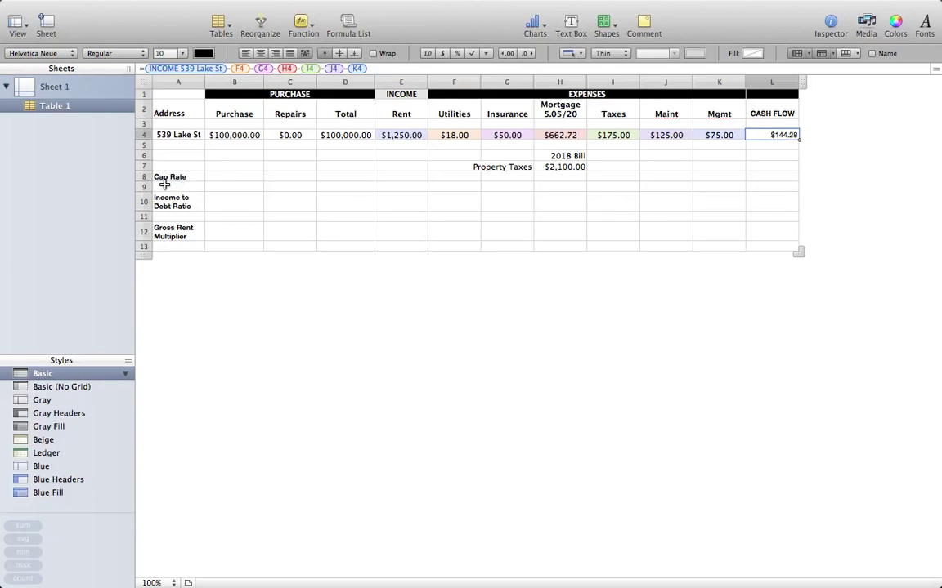
Step: Calculate the cap rate in B8 from annual income before mortgage over total cost with the formula =(E4-F4-G4-I4-J4-K4)*12/D4
click(221, 177)
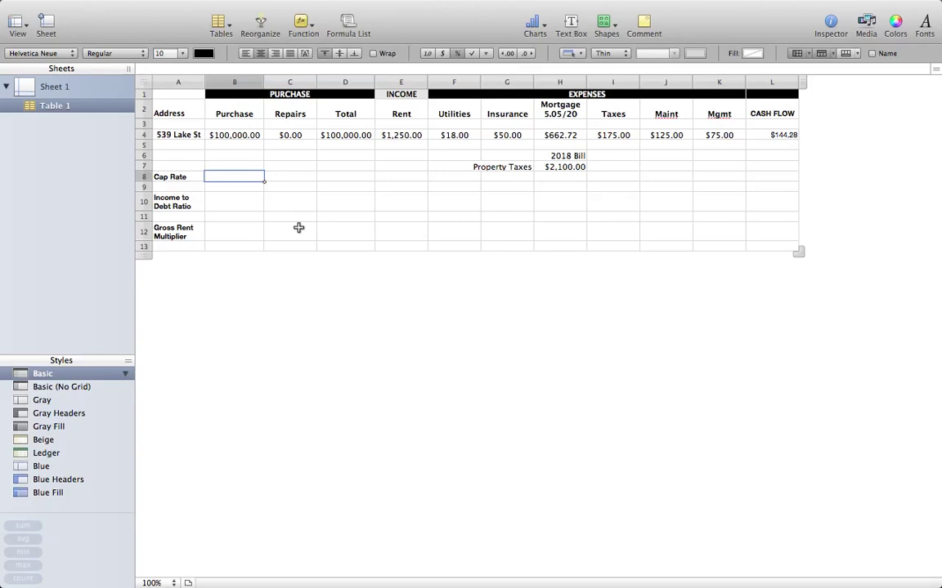
text(=()
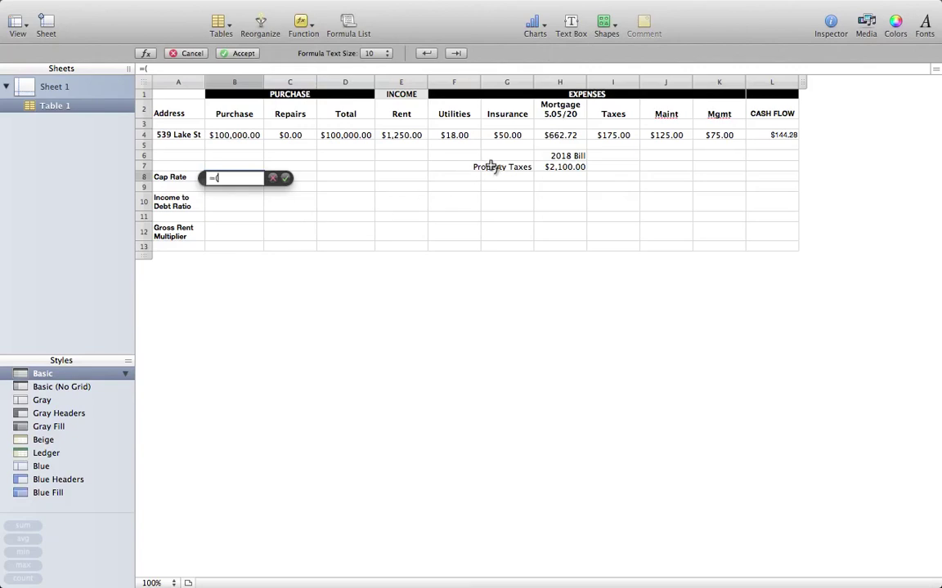
click(415, 137)
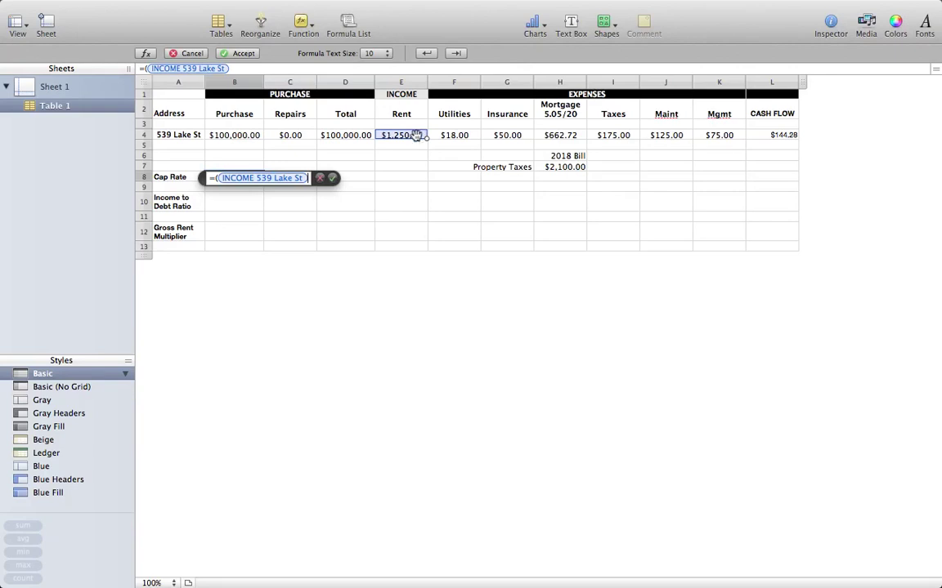
text(-)
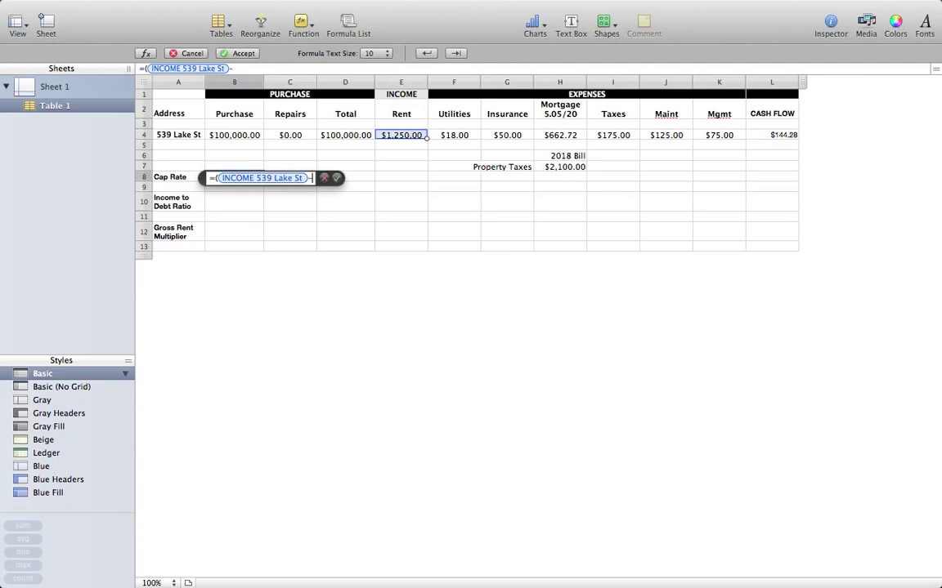
click(461, 135)
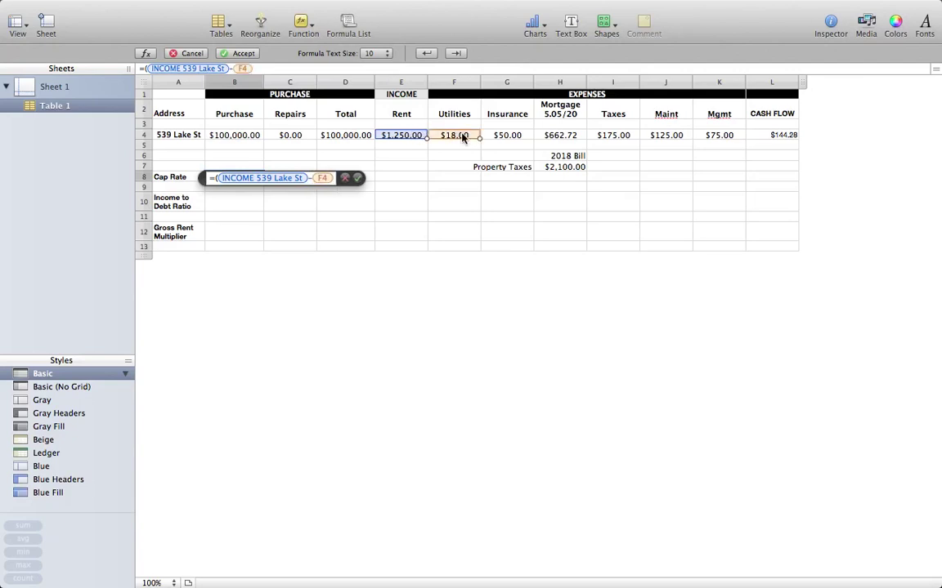
text(-)
click(507, 135)
text(-)
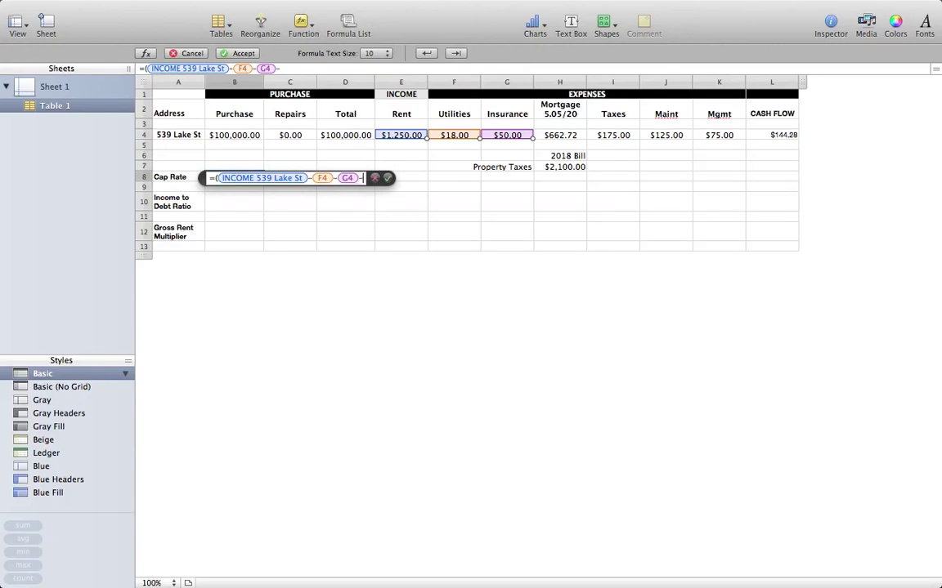
click(612, 137)
text(-)
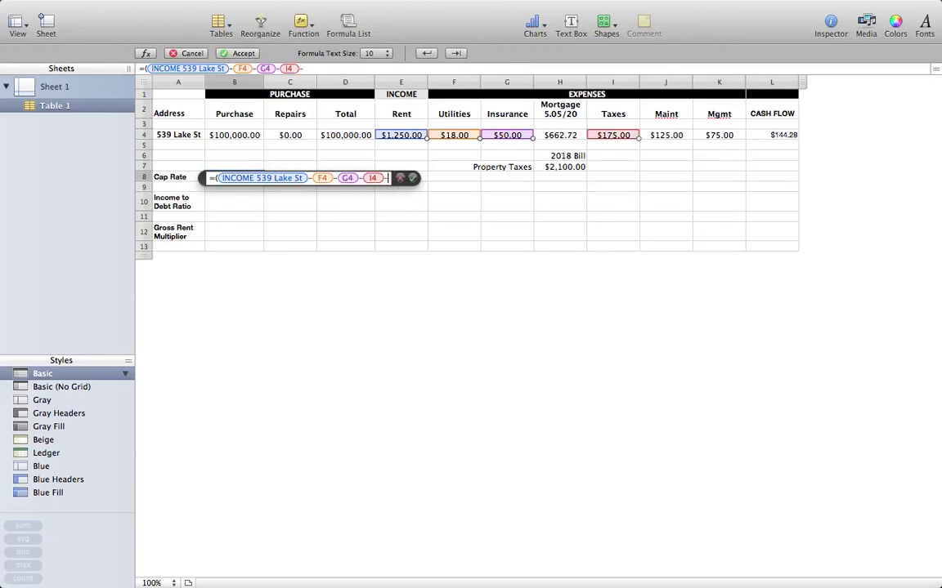
click(654, 138)
text(-)
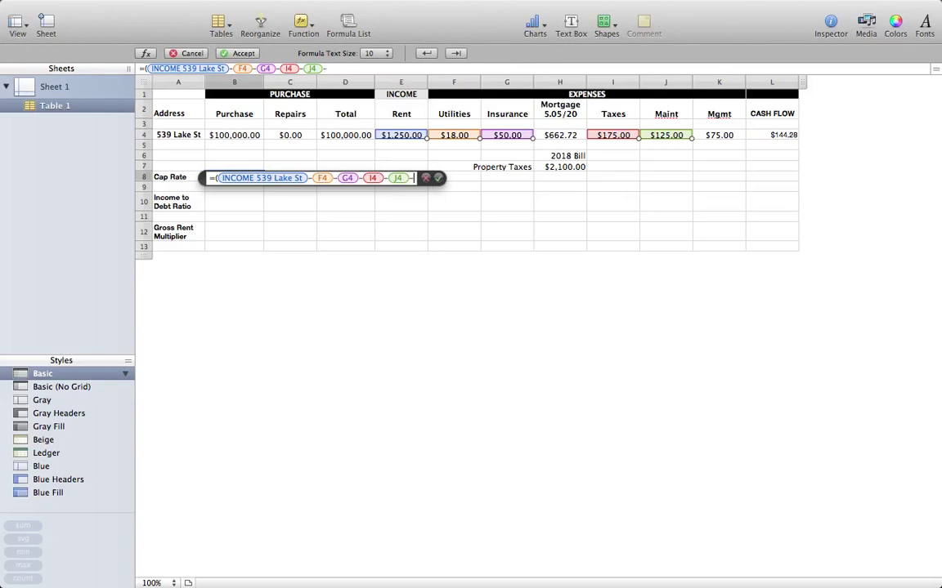
click(713, 135)
text())
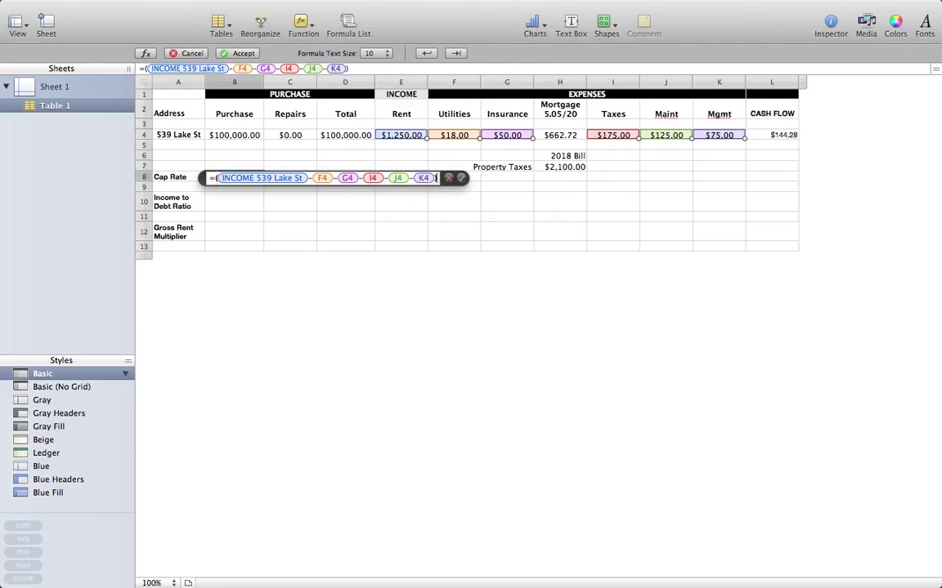
text(*)
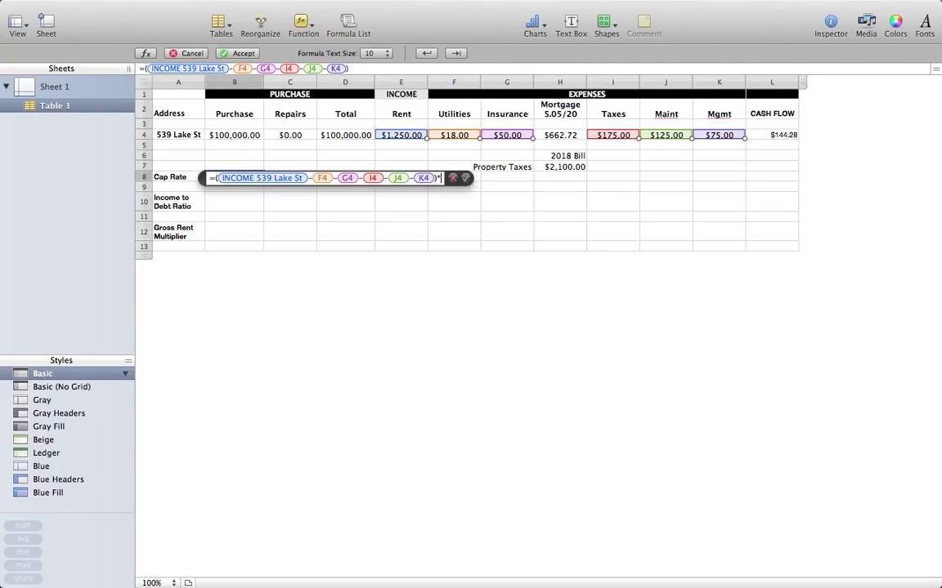
text(12)
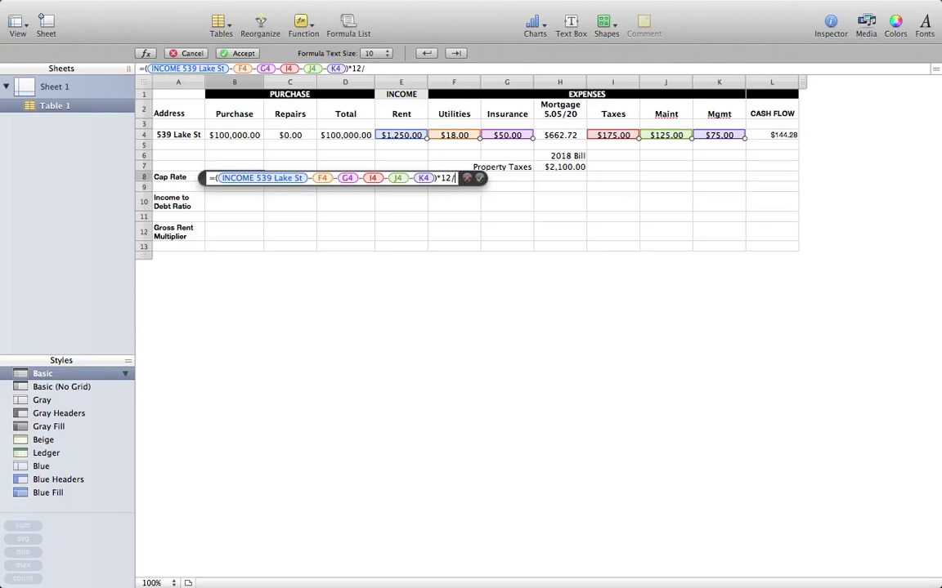
text(/)
click(350, 135)
key(Return)
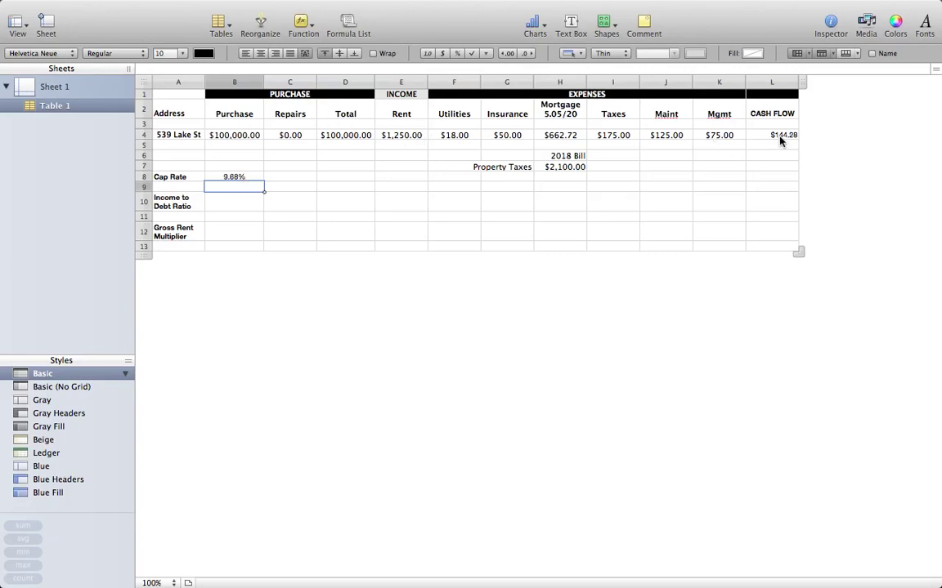
Step: Enter an alternative mortgage payment of 790.38 in H5, below the existing mortgage figure
click(556, 115)
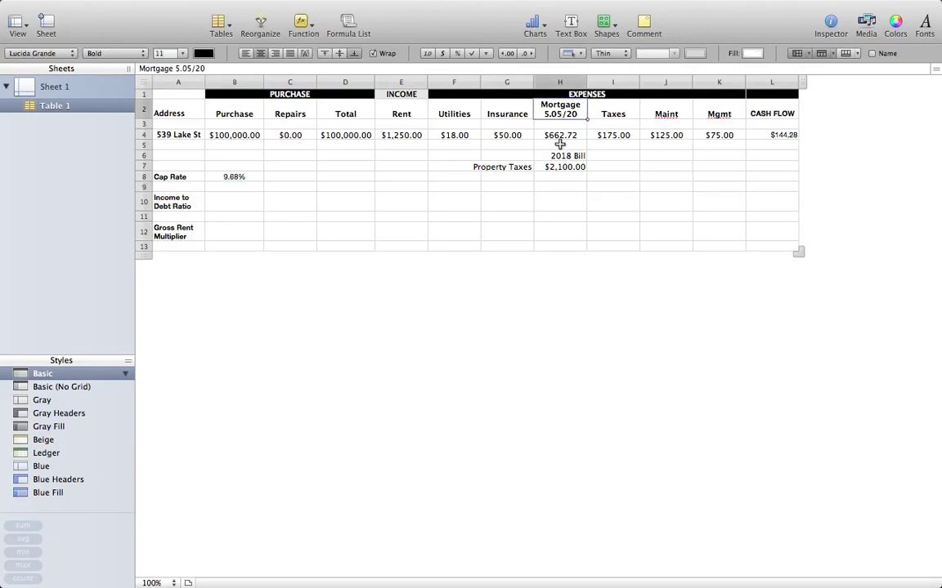
click(560, 144)
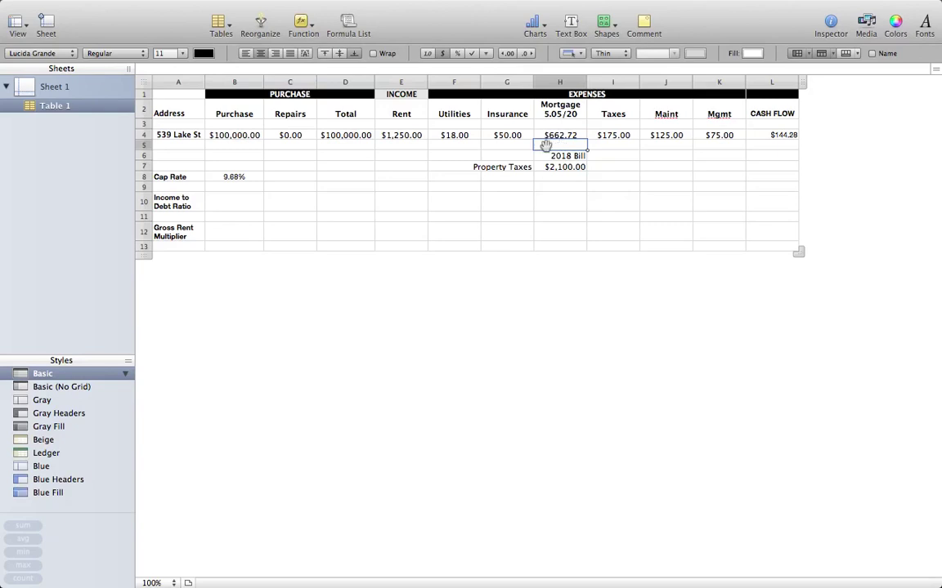
text(790.38)
key(Return)
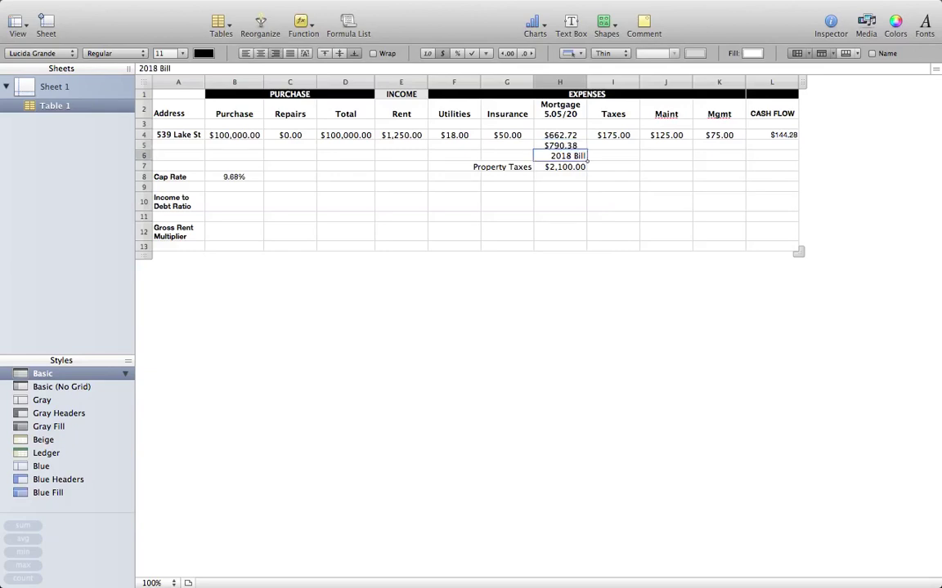
Step: Change the cash flow formula in L4 to subtract the alternative mortgage payment in H5 instead of H4
click(777, 135)
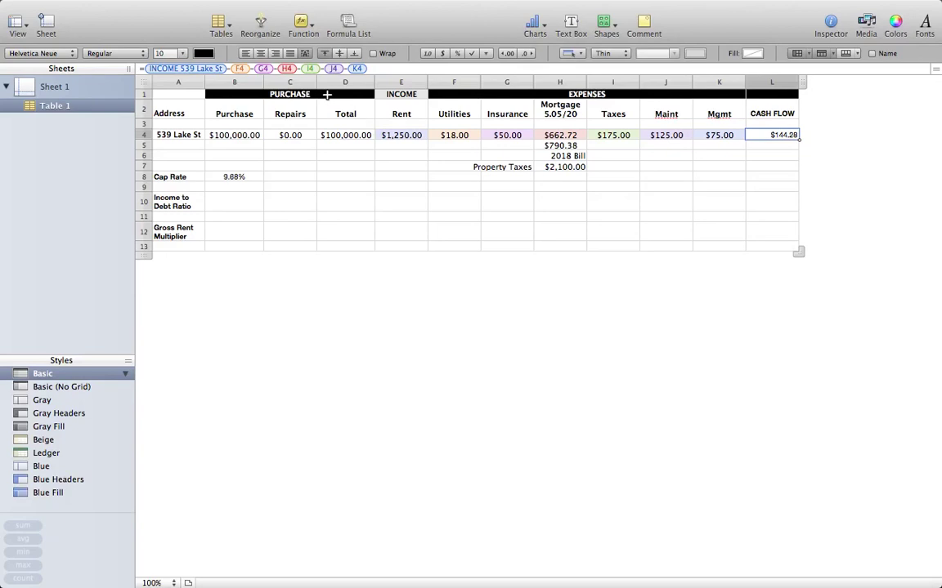
click(293, 69)
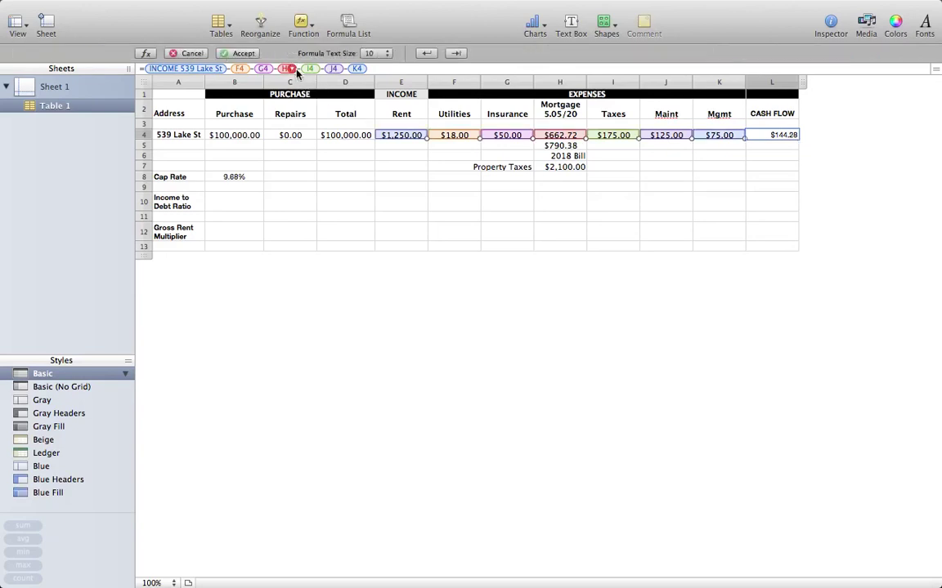
key(BackSpace)
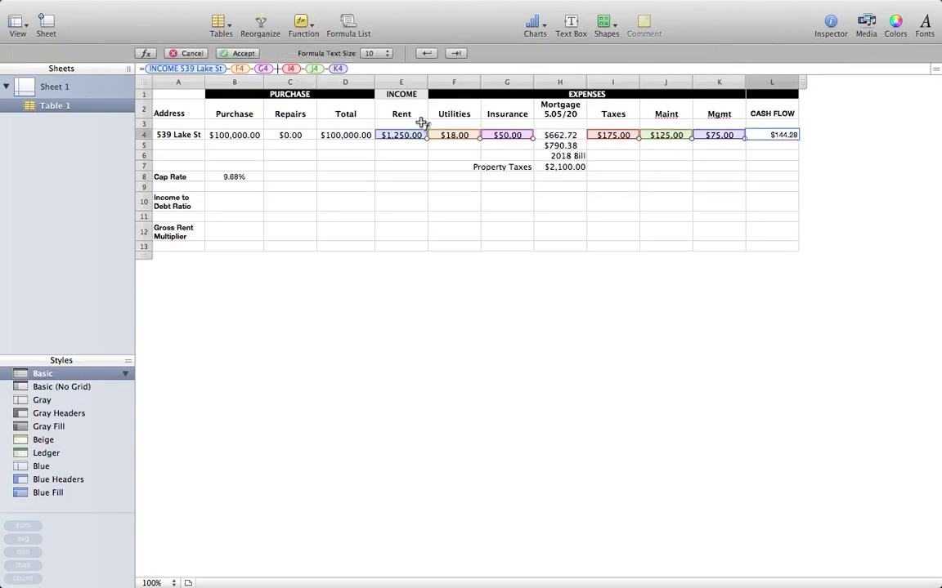
click(561, 146)
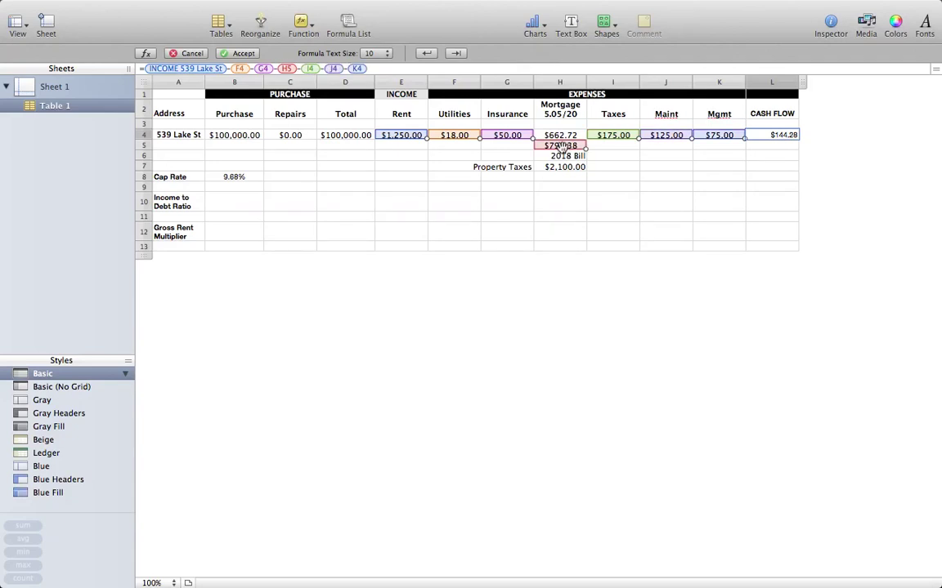
key(Return)
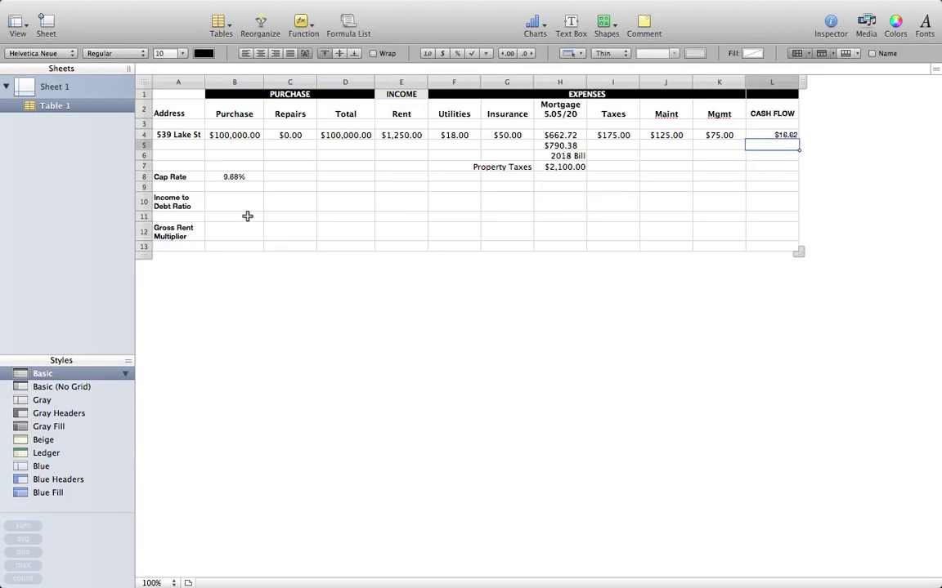
Step: Review the cap rate formula in B8 and clear the alternative mortgage payment from H5
click(248, 178)
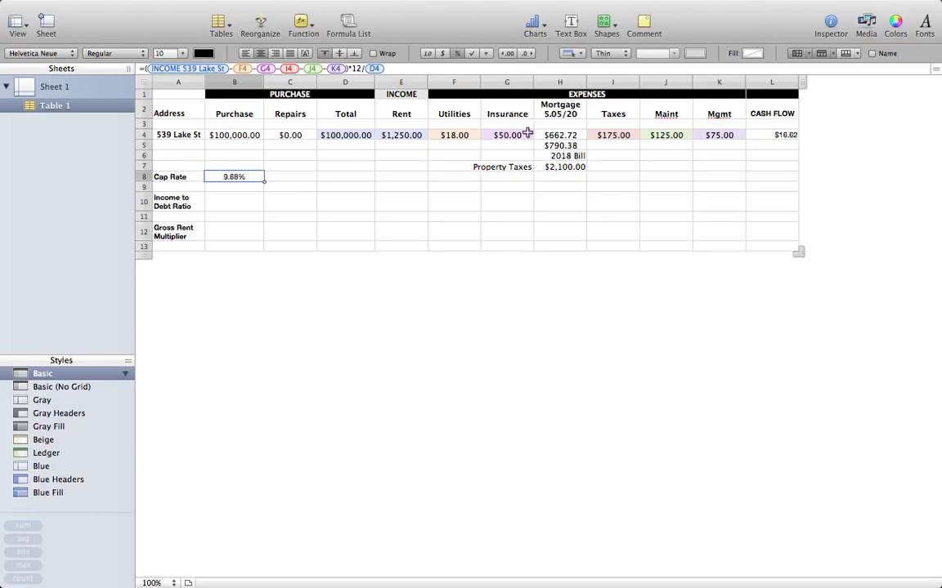
click(562, 145)
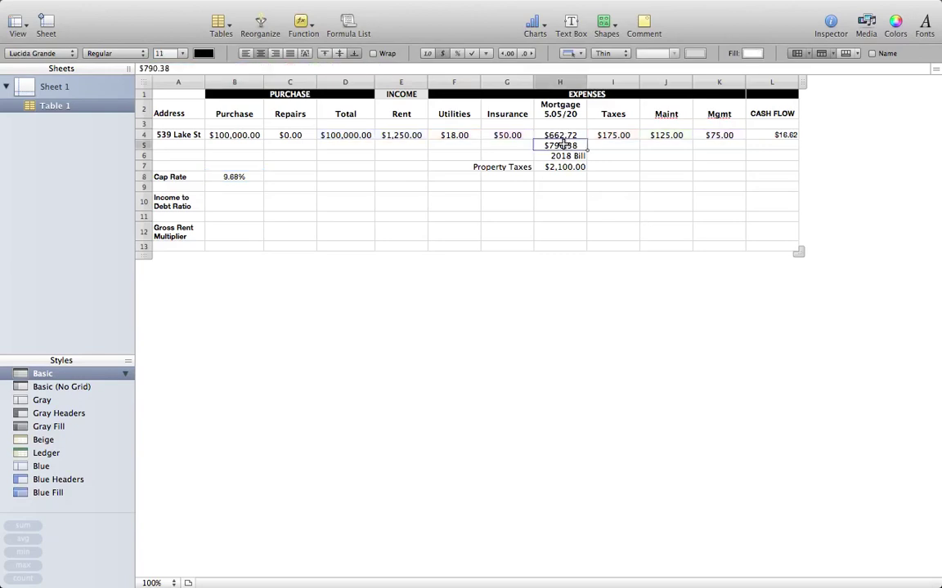
key(BackSpace)
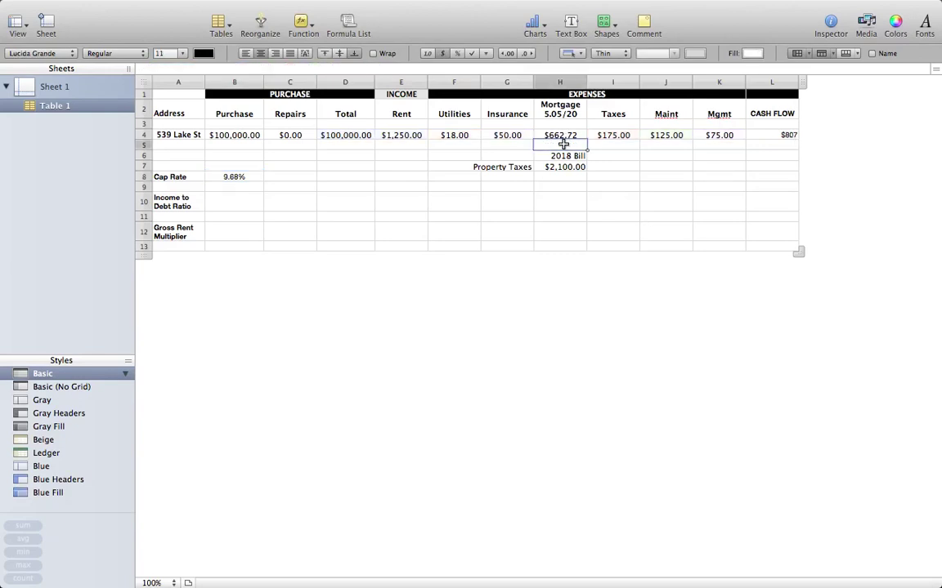
Step: Point the mortgage term of the cash flow formula in L4 back to H4
double_click(773, 135)
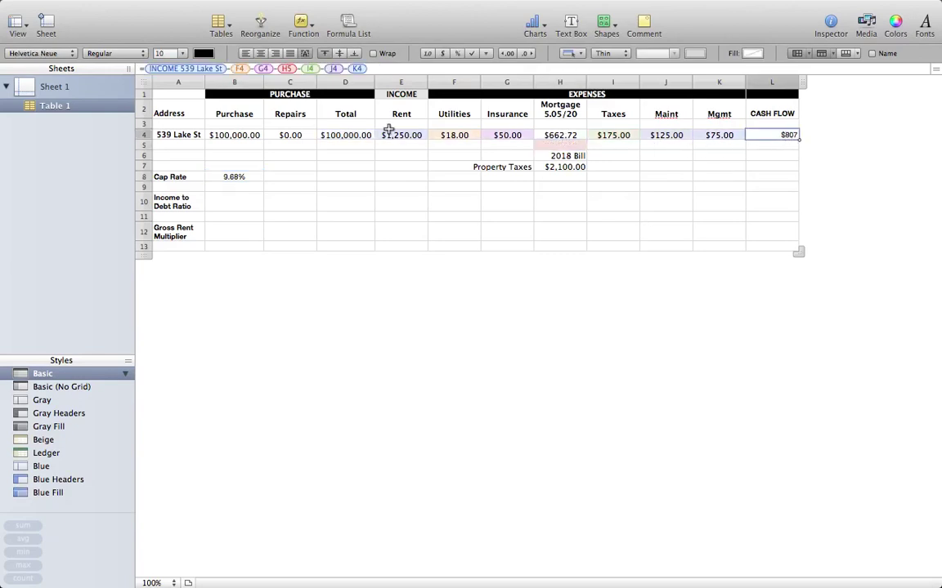
click(299, 70)
key(BackSpace)
key(BackSpace)
key(BackSpace)
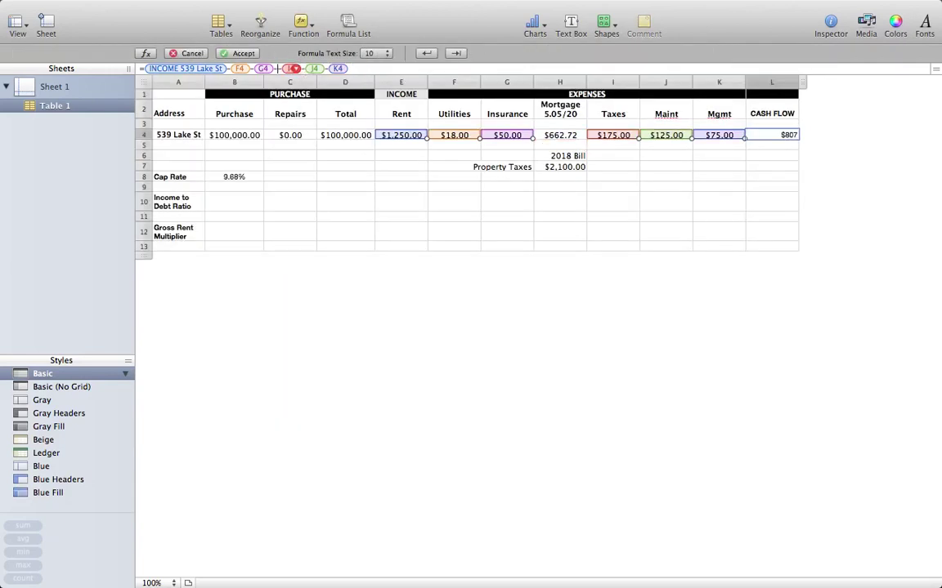
click(572, 134)
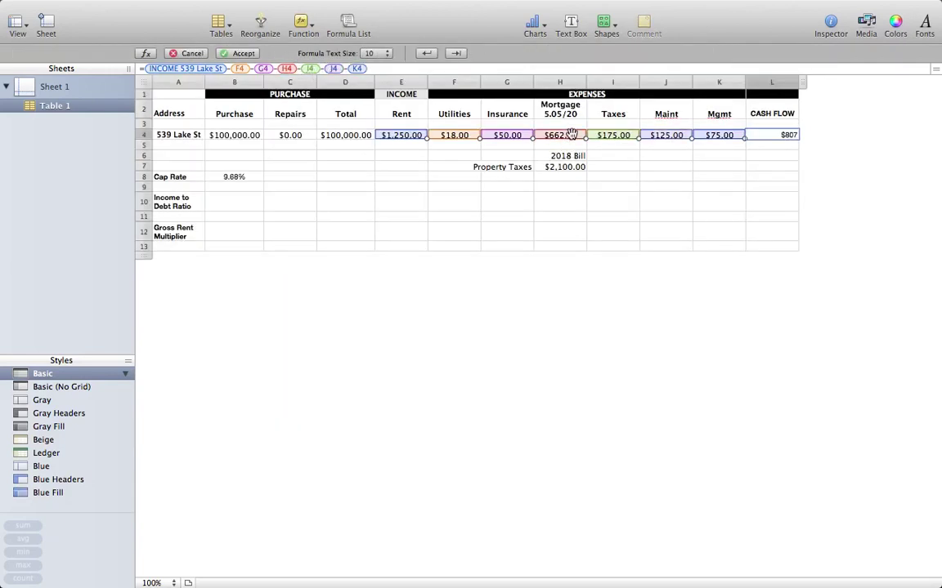
key(Return)
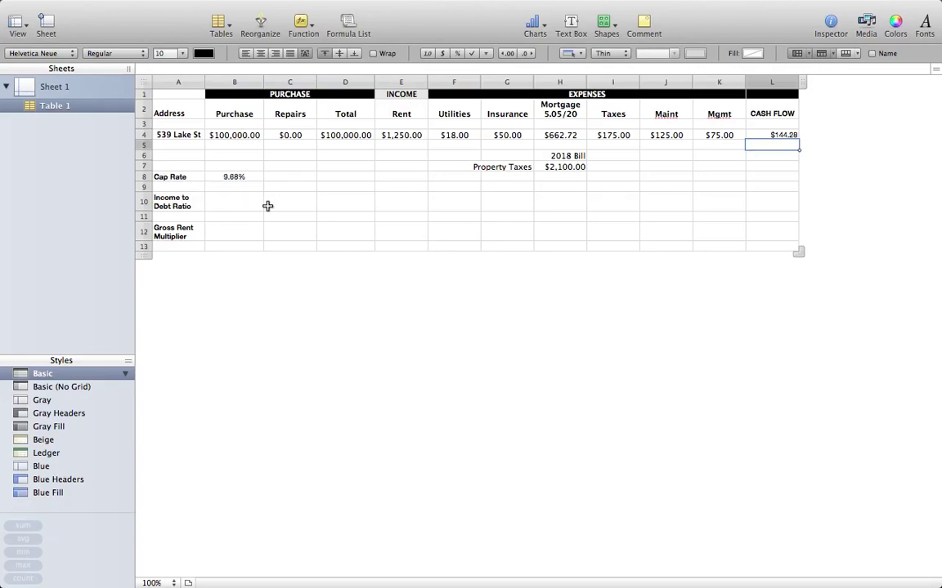
Step: Calculate the income to debt ratio in B10 by dividing rent by all expenses with the formula =E4/(F4+G4+H4+I4+J4+K4)
click(243, 200)
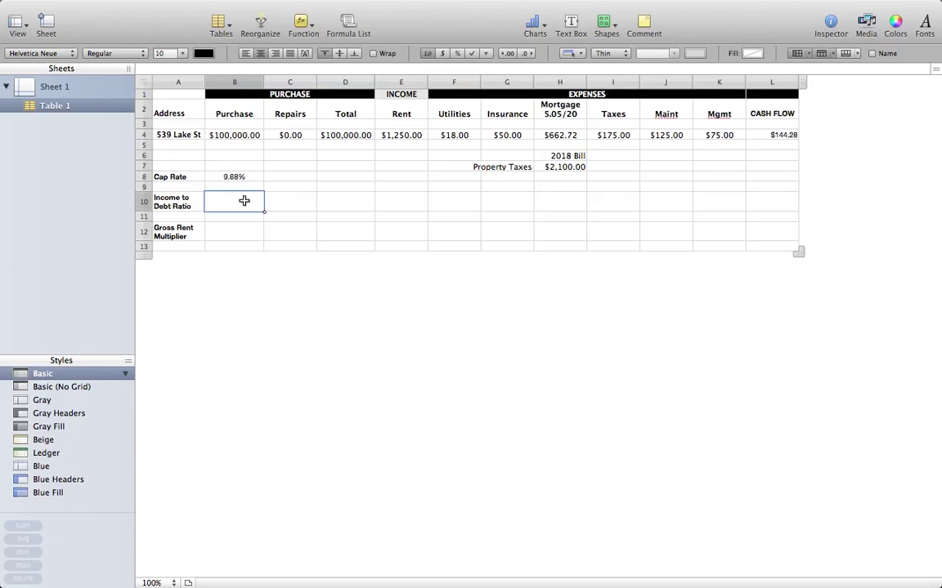
text(=)
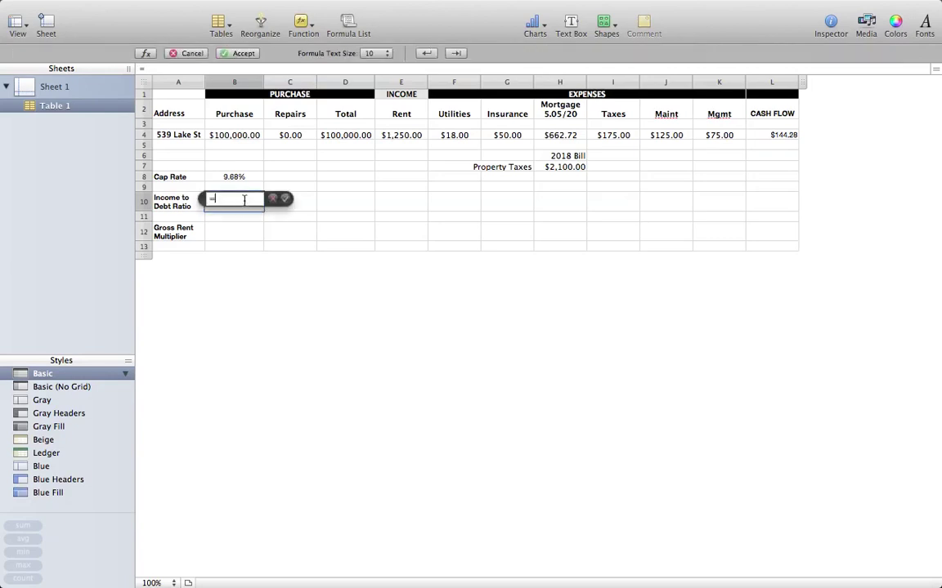
click(401, 134)
text(/)
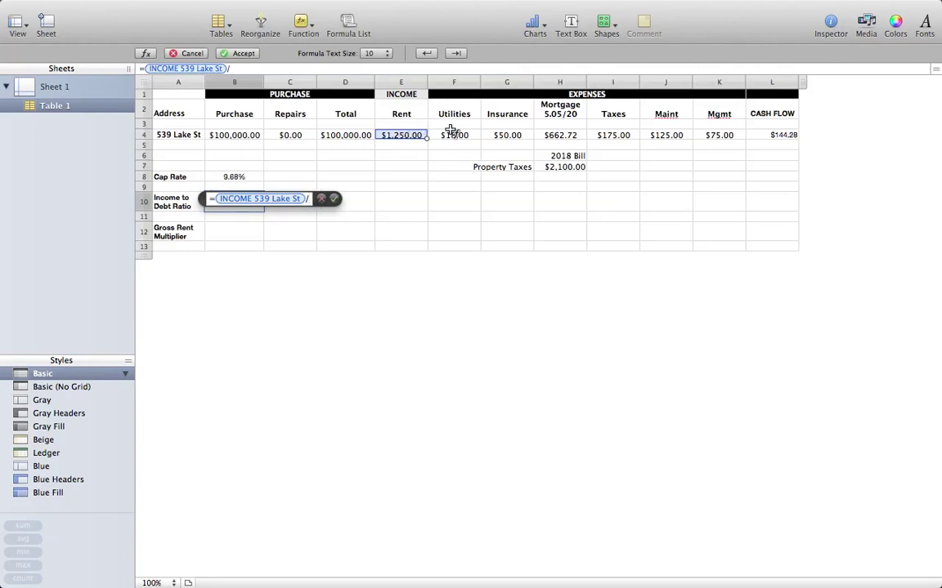
text(()
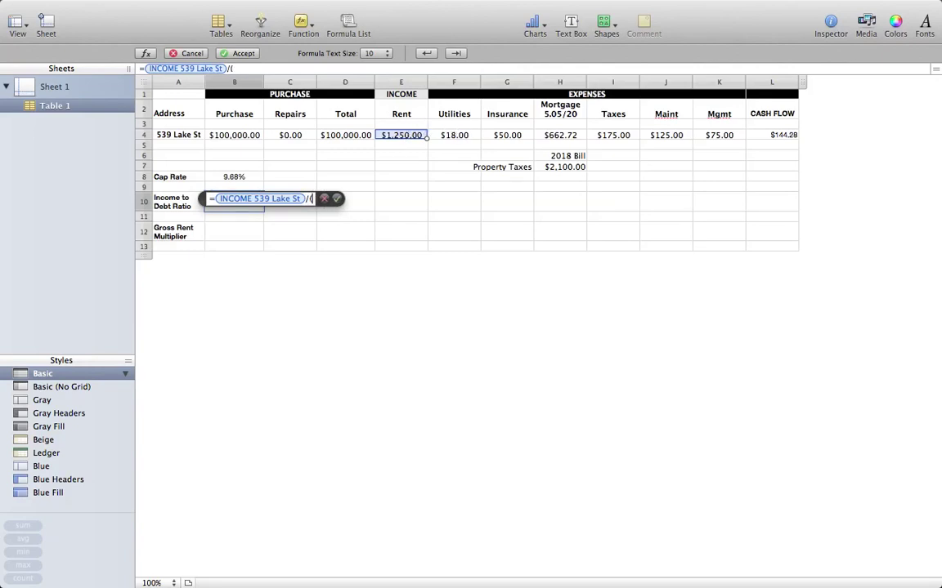
click(458, 135)
text(+)
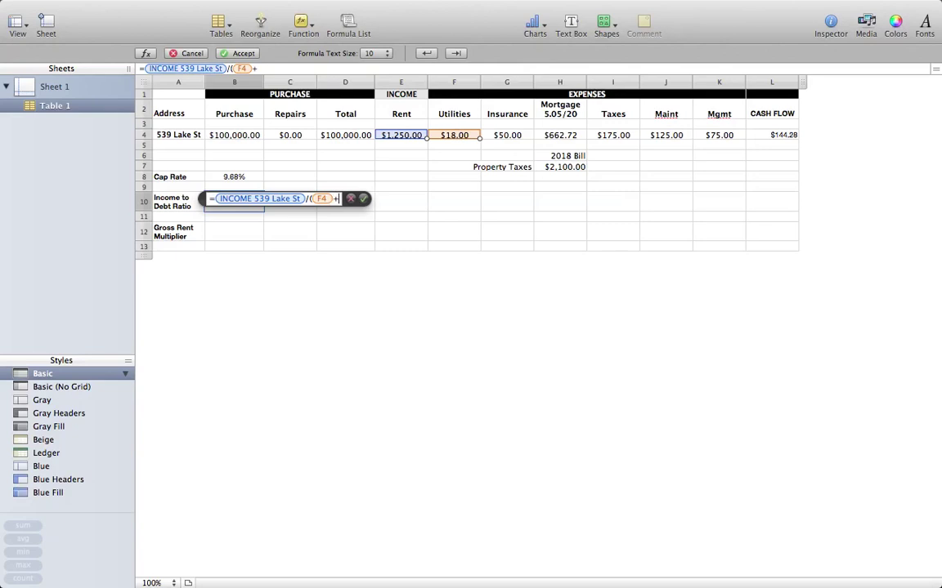
click(521, 136)
text(+)
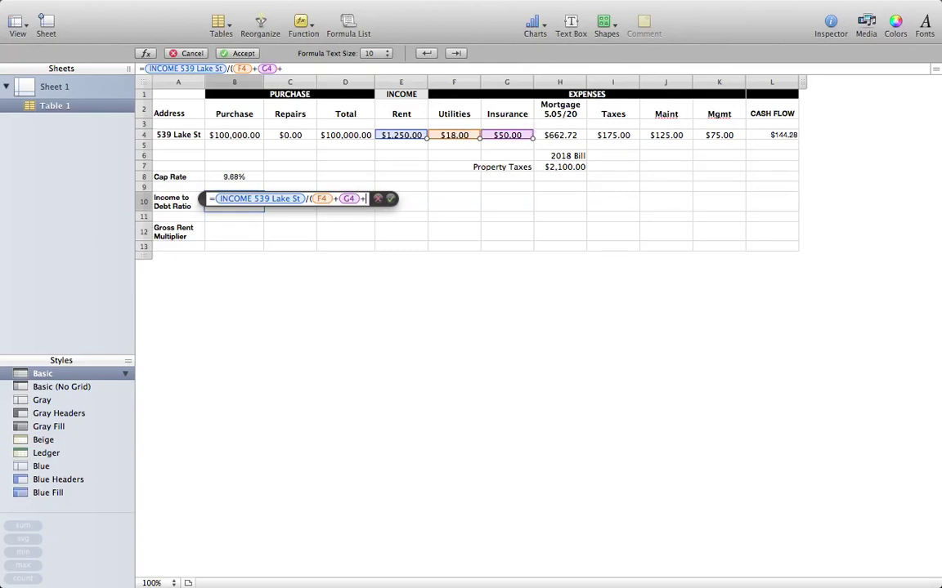
click(560, 134)
text(+)
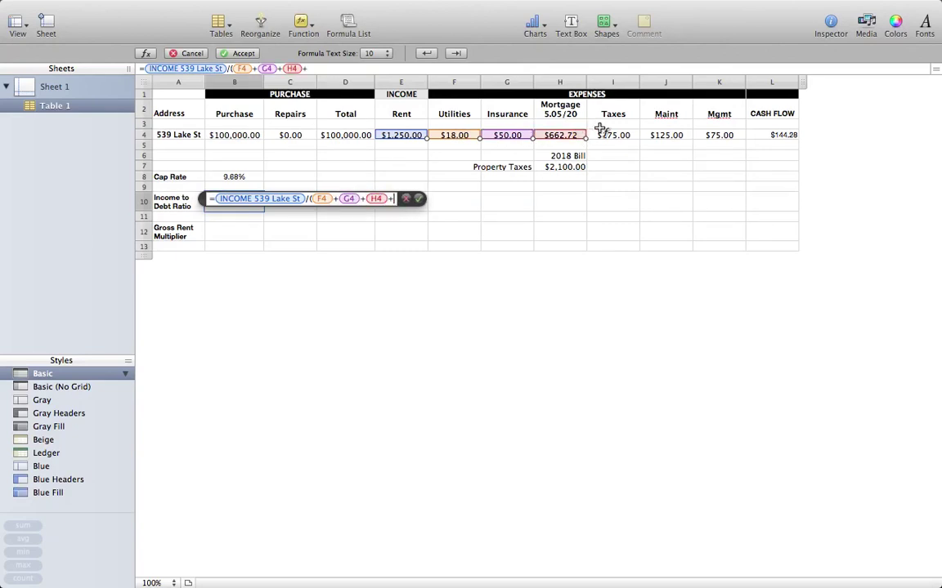
click(625, 138)
text(+)
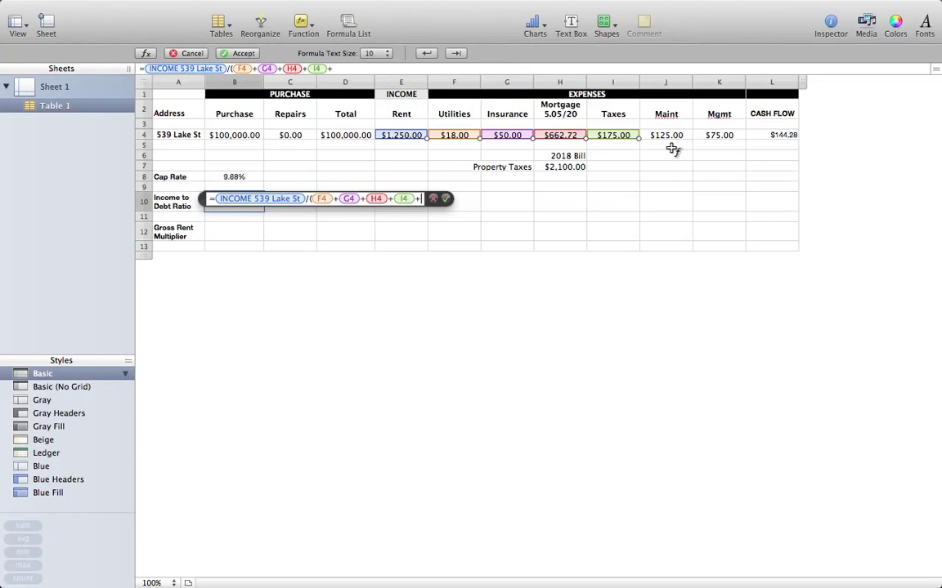
click(670, 137)
text(+)
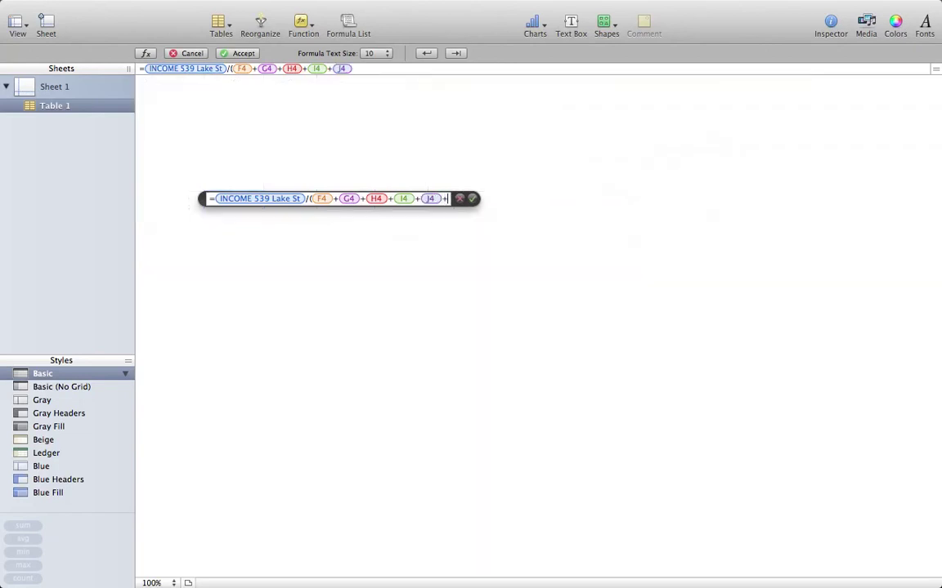
click(728, 140)
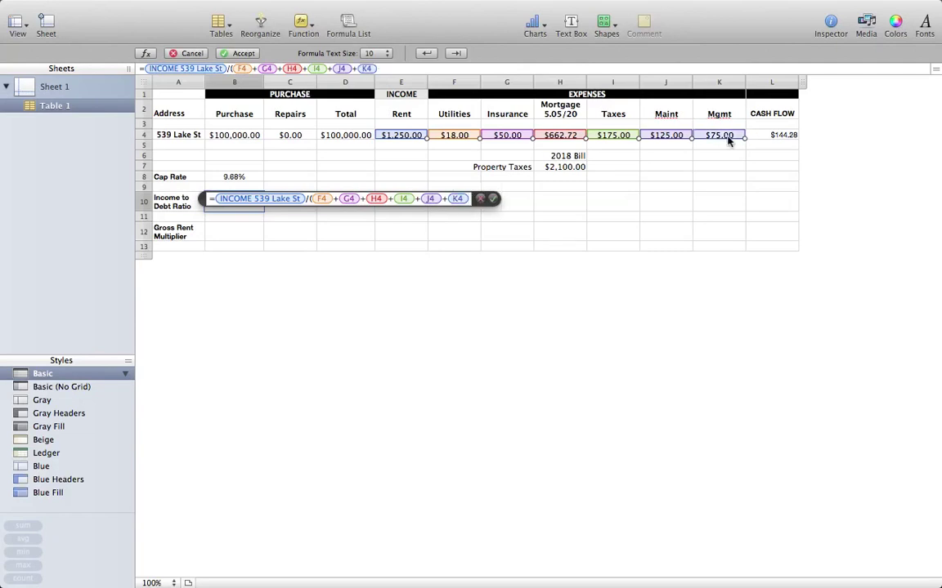
key(Return)
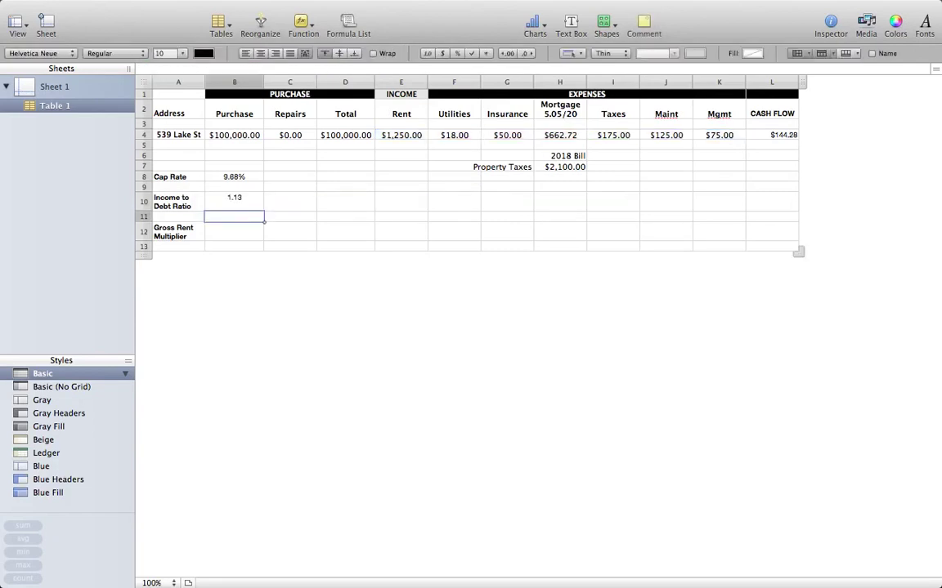
click(243, 200)
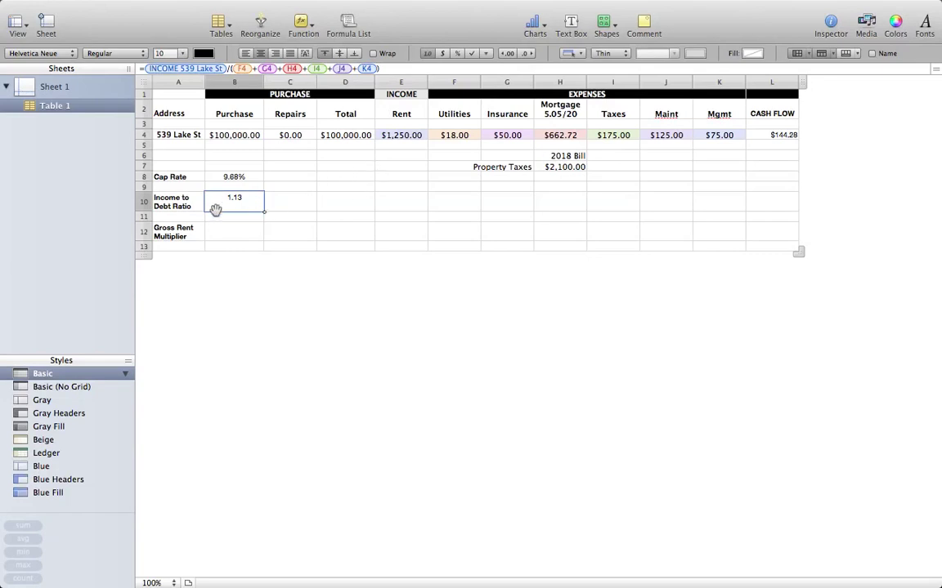
Step: Set the rent in E4 to $1,350 and check its effect on the income to debt ratio and cap rate
click(389, 138)
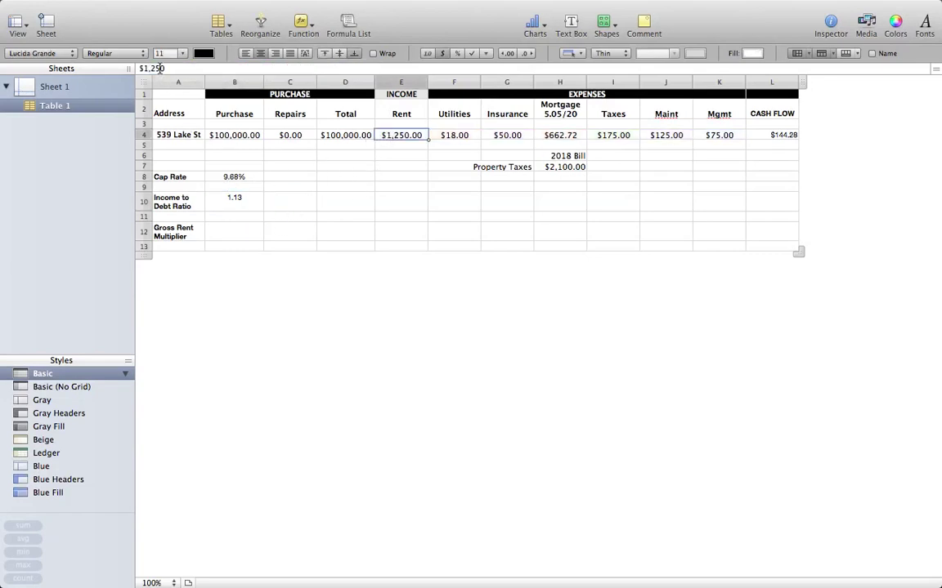
click(160, 69)
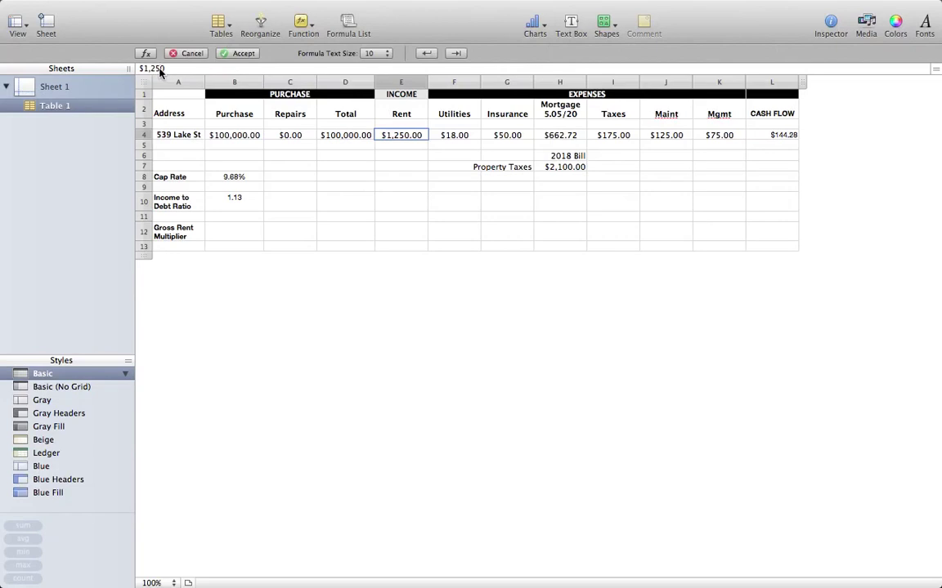
key(BackSpace)
key(BackSpace)
key(BackSpace)
key(BackSpace)
key(BackSpace)
key(BackSpace)
text($1,350)
key(Return)
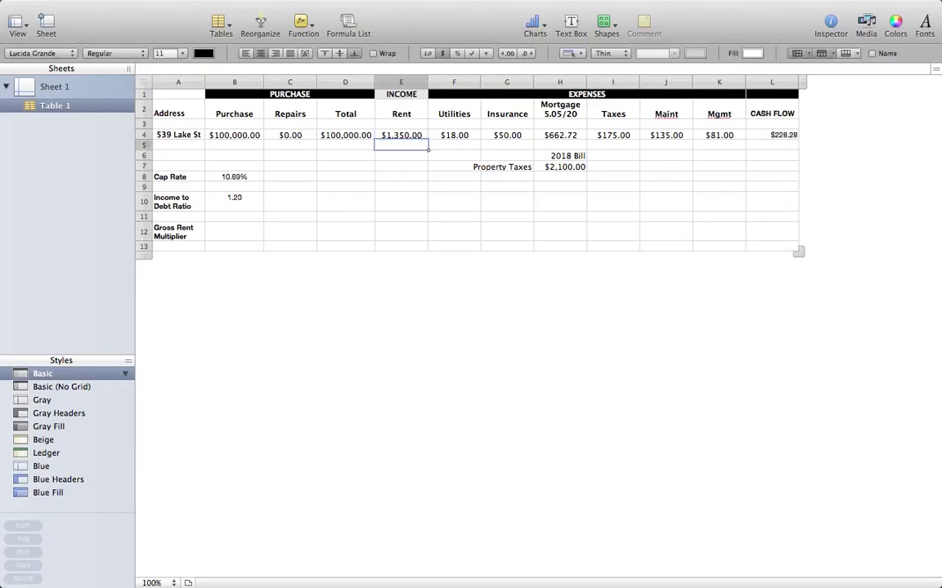
click(234, 198)
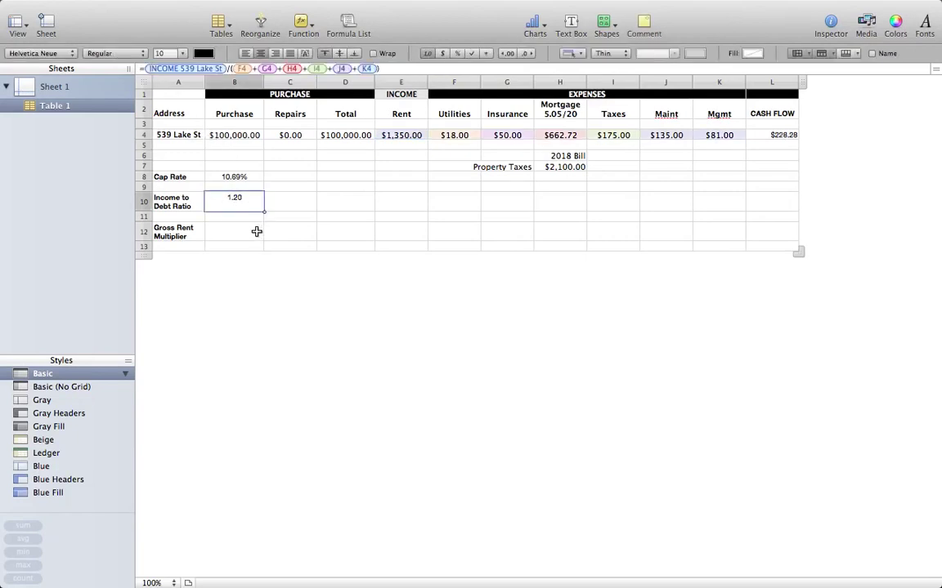
click(239, 174)
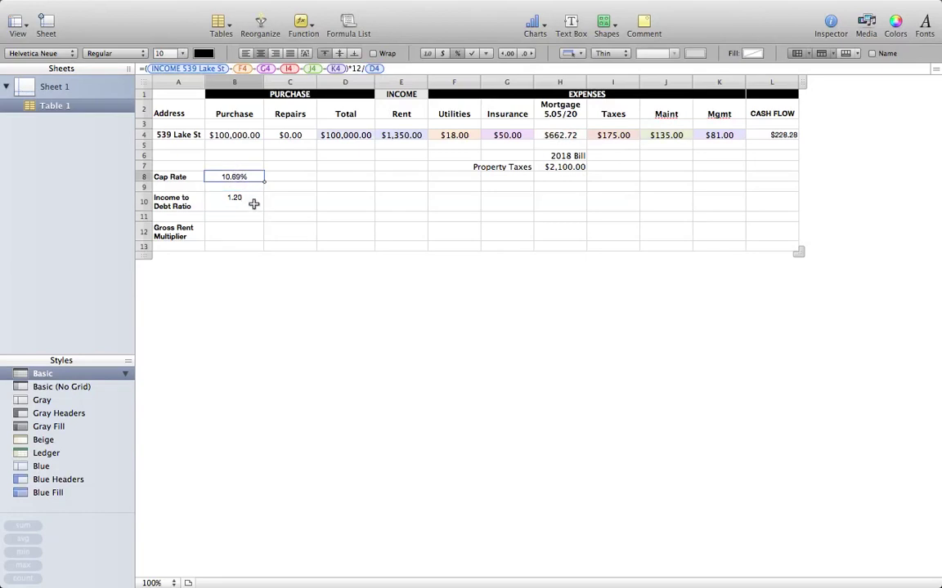
click(249, 199)
Step: Set the rent in E4 back to $1,250 and check the income to debt ratio in B10
click(408, 136)
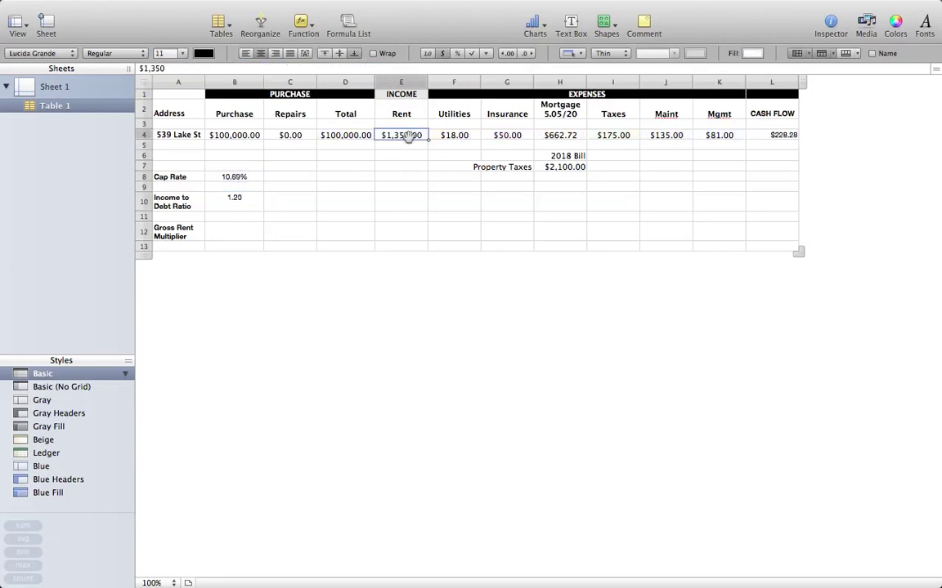
click(158, 70)
key(BackSpace)
text(2)
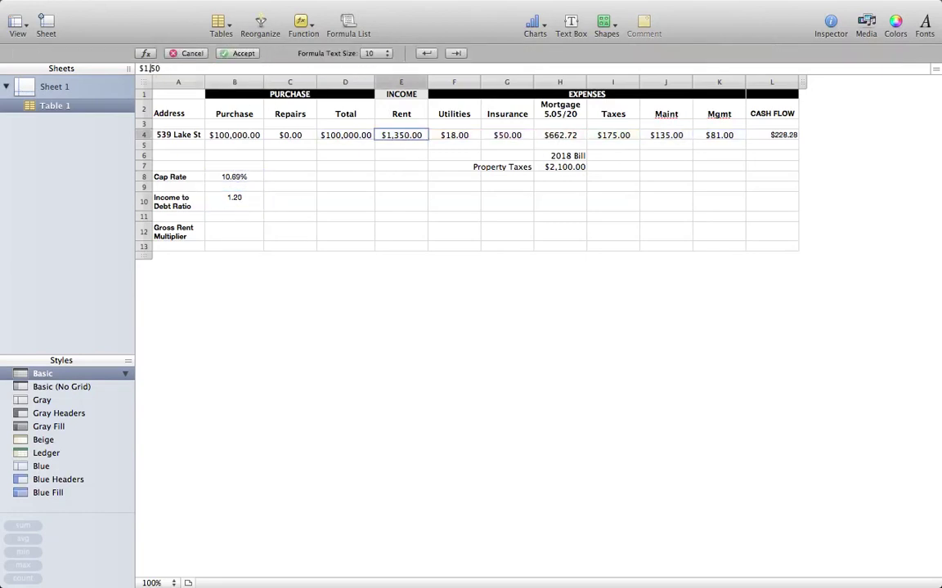
key(Return)
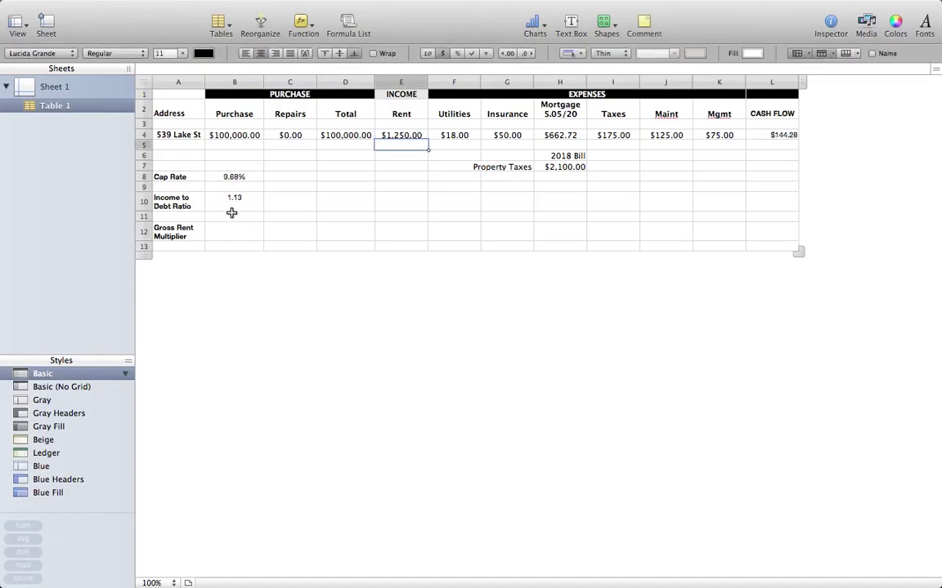
click(235, 197)
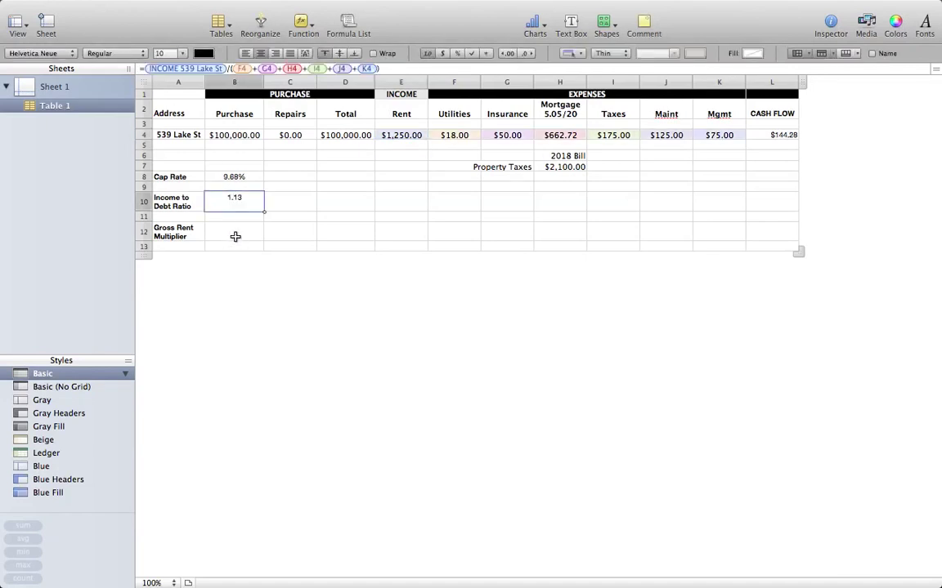
Step: Calculate the gross rent multiplier in B12 by dividing the total purchase cost by the rent with the formula =D4/E4
click(235, 236)
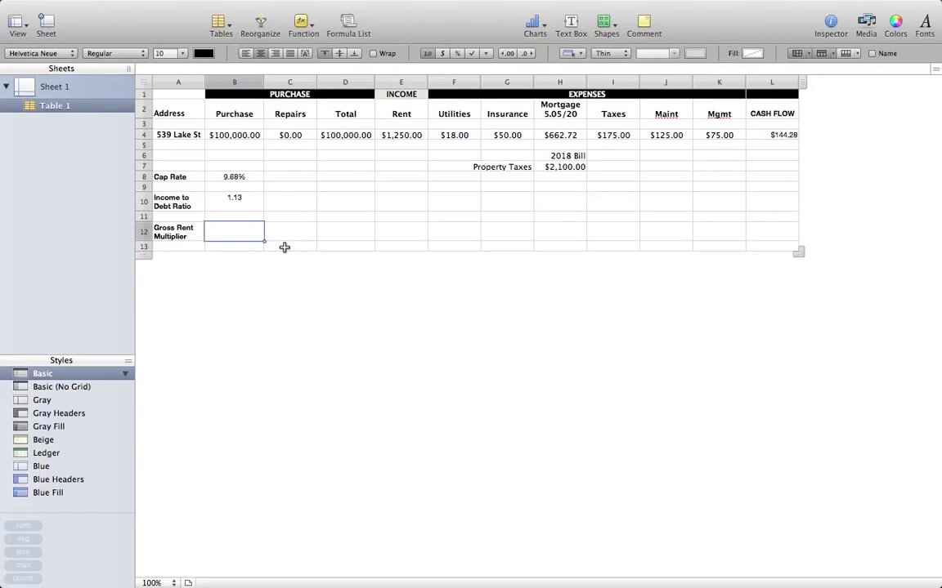
text(=)
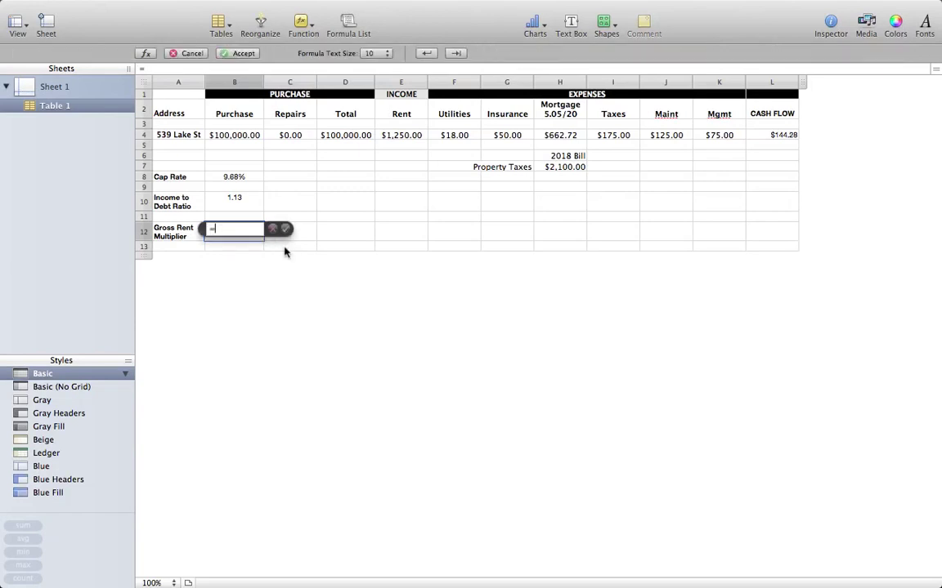
click(397, 137)
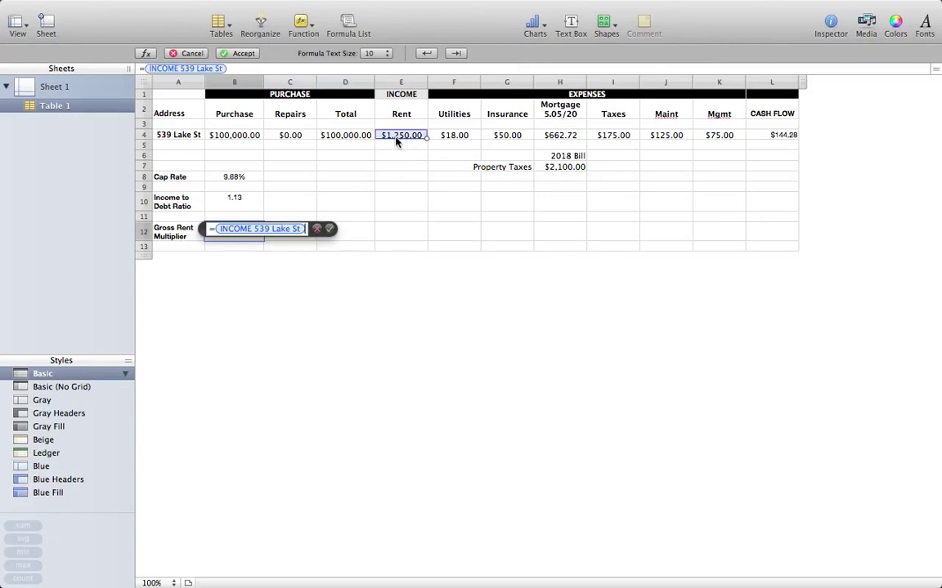
key(BackSpace)
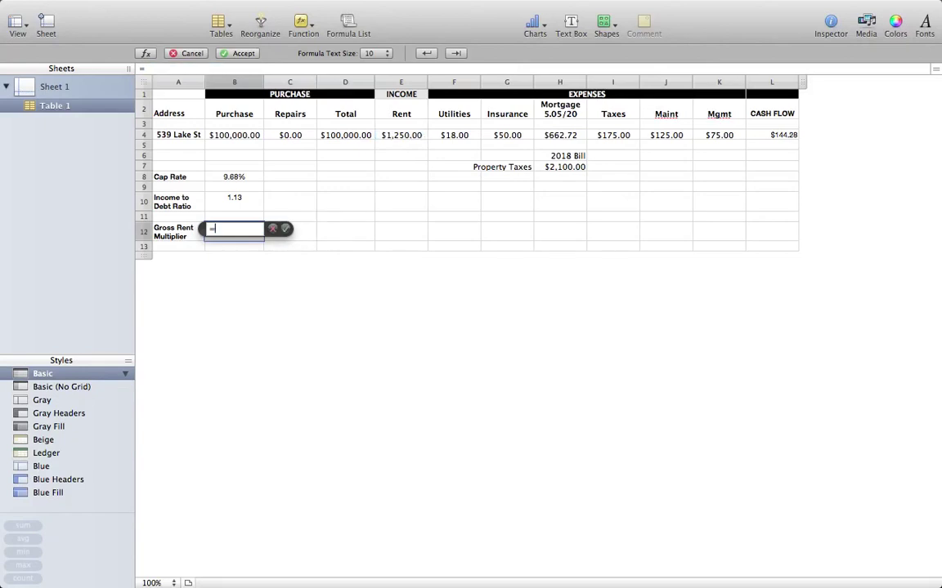
click(360, 137)
text(/)
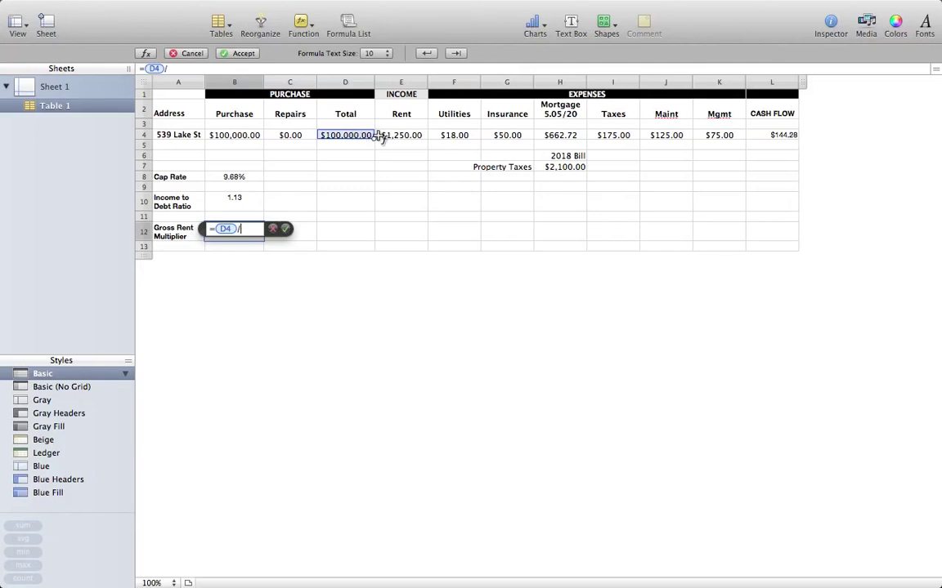
click(416, 138)
key(Return)
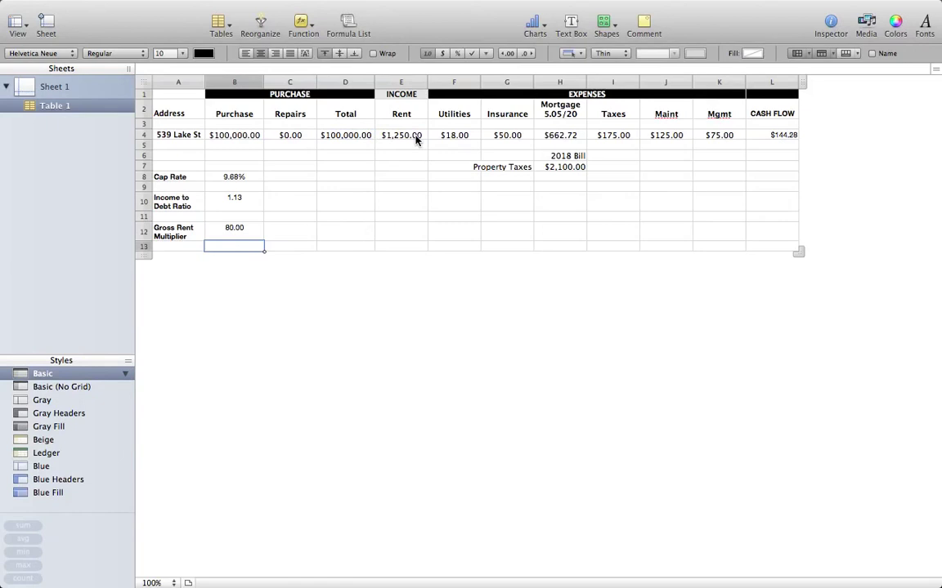
Step: Review the gross rent multiplier, cash flow and income to debt ratio formulas, along with the rent, property tax, insurance and utilities entries
click(240, 228)
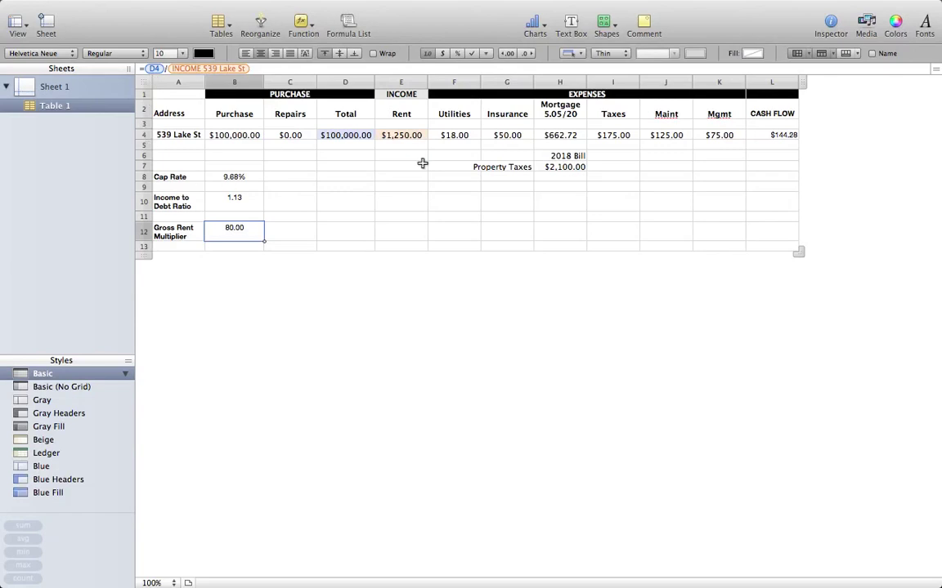
click(791, 134)
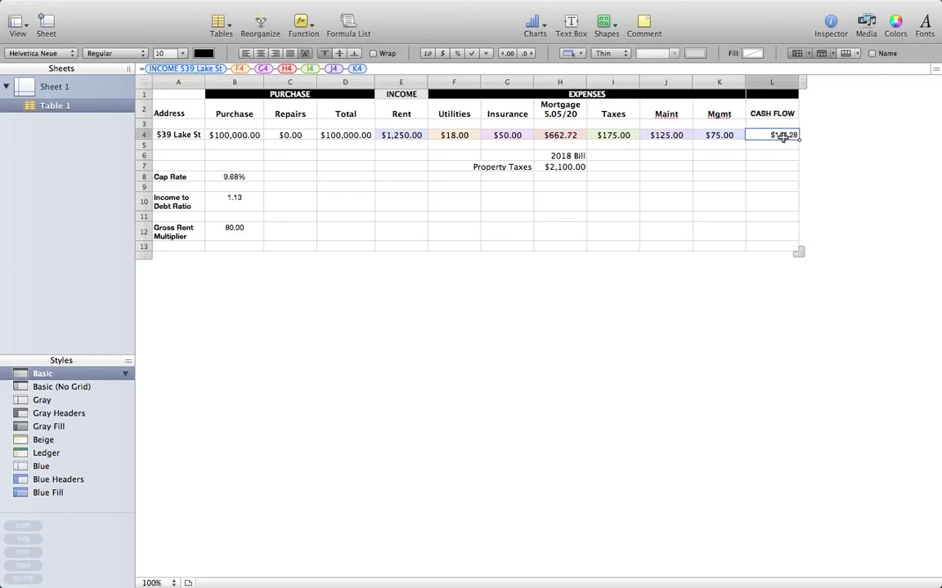
click(241, 201)
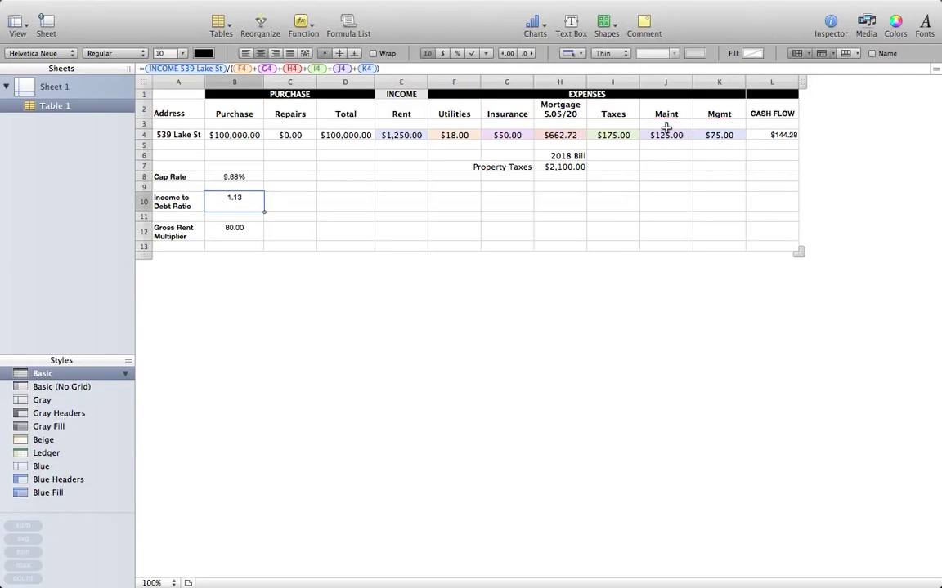
click(397, 133)
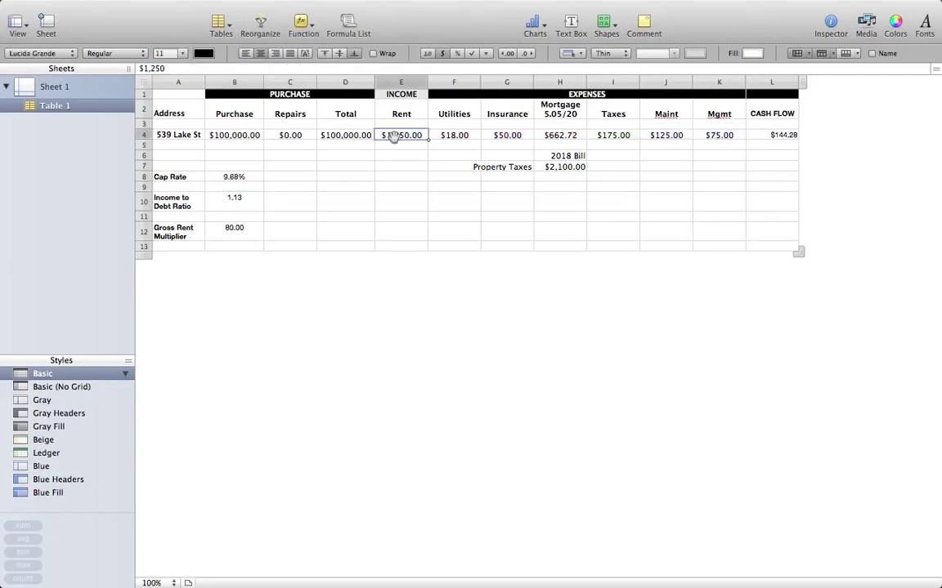
click(571, 171)
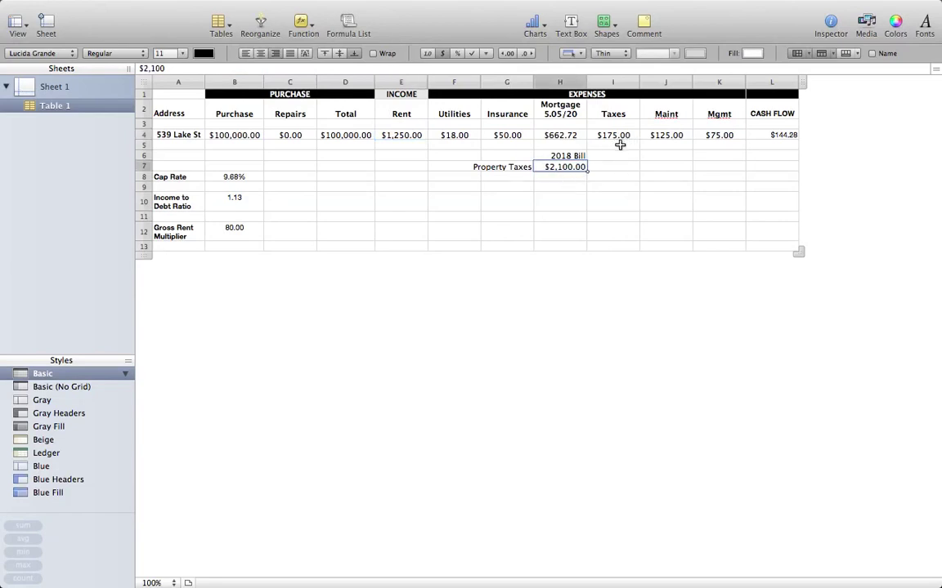
click(507, 138)
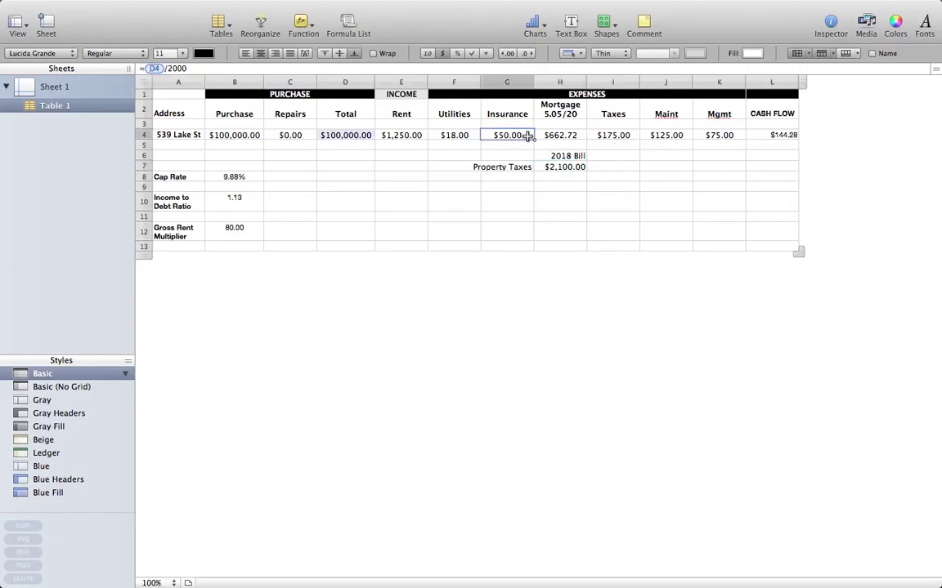
click(453, 137)
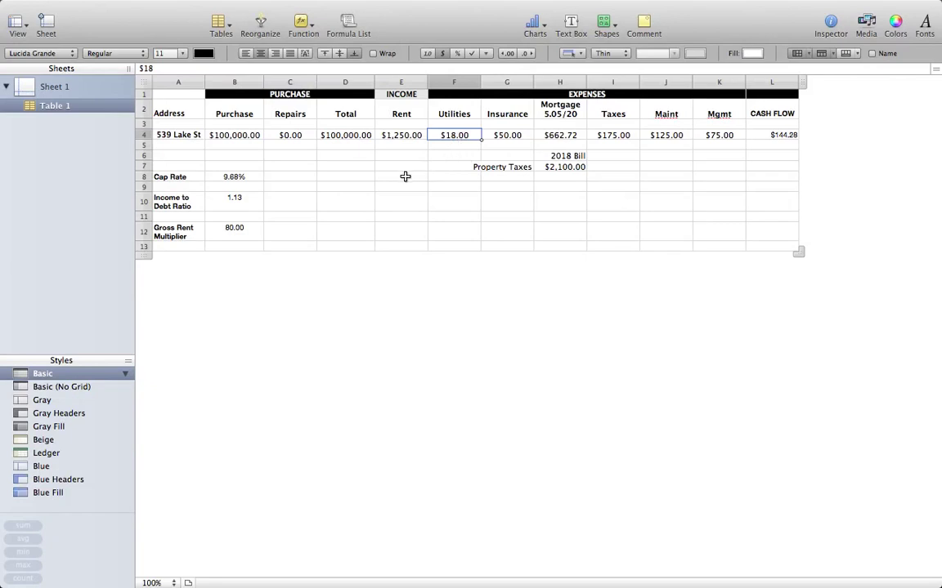
click(777, 136)
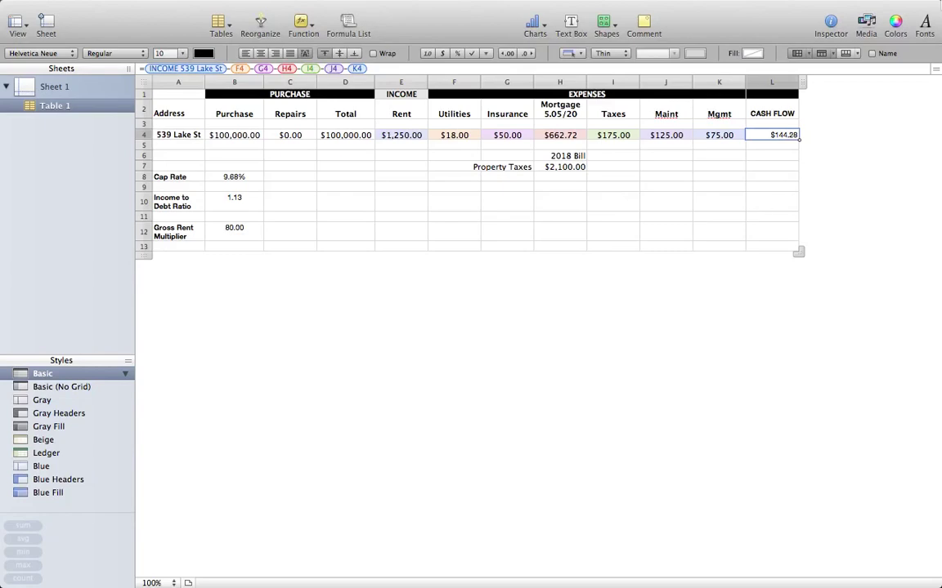
Step: Take the spreadsheet out of full-screen view
mouse_move(572, 2)
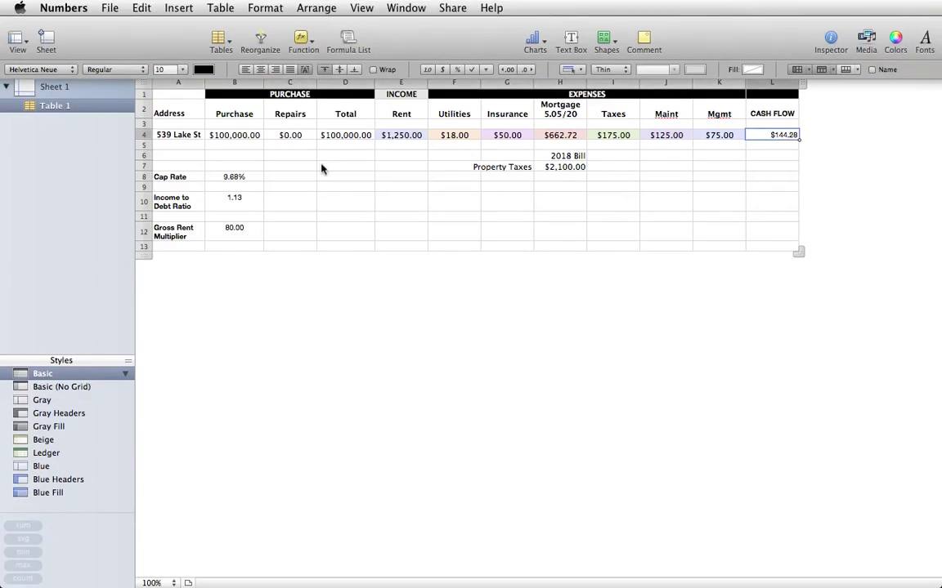
key(Escape)
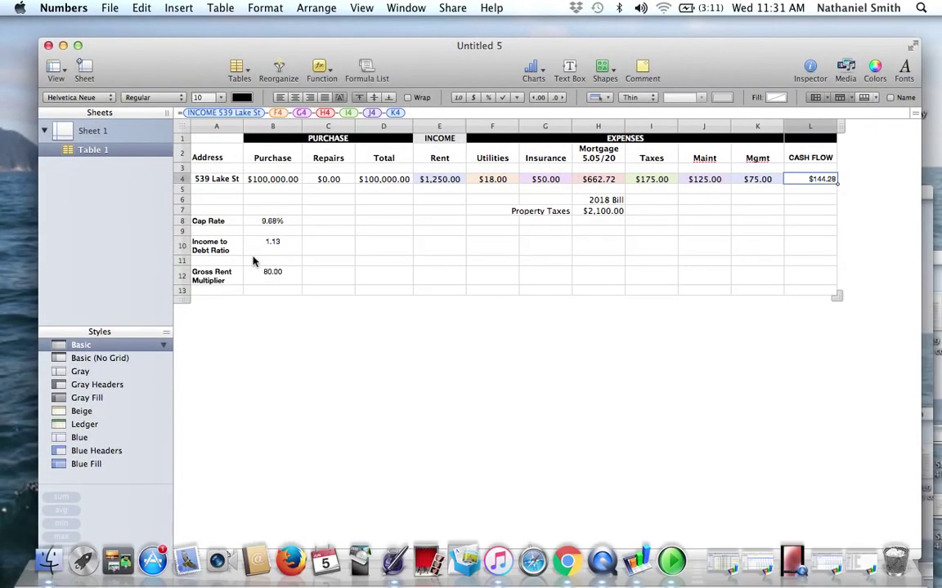